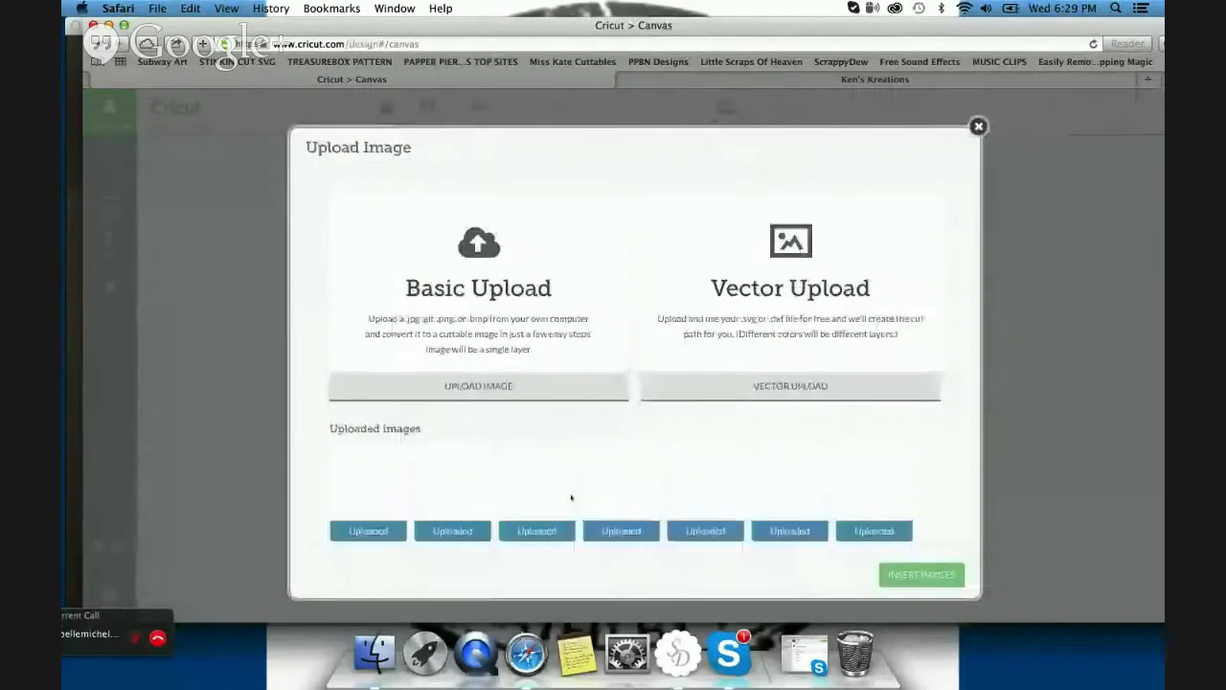
Step: Insert the uploaded Girl Bear Clown image onto the canvas and move the Layers panel fully into view
scroll(533, 474, "down", 10)
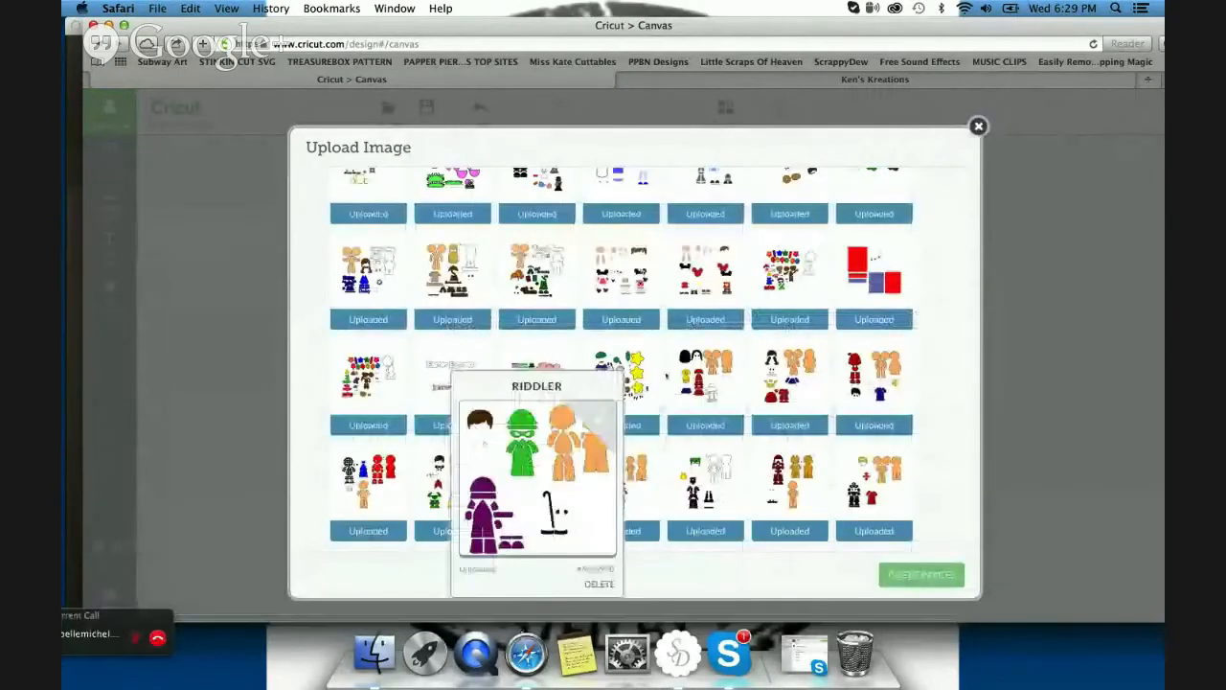
mouse_move(725, 309)
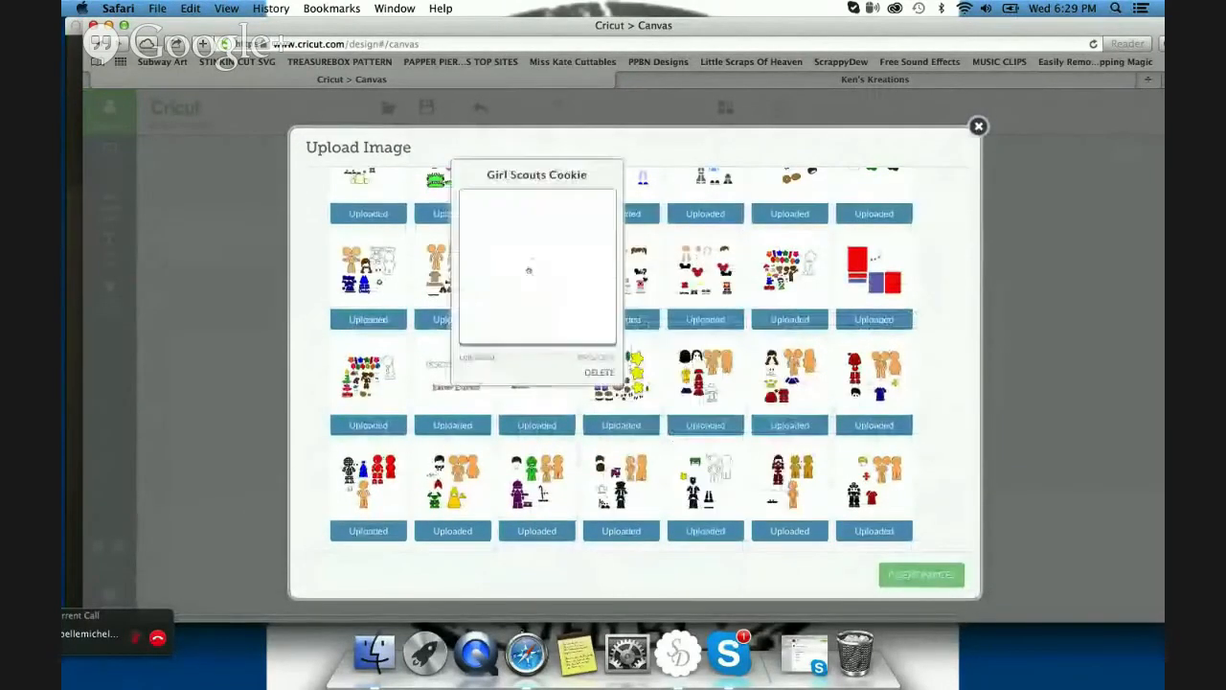
mouse_move(368, 369)
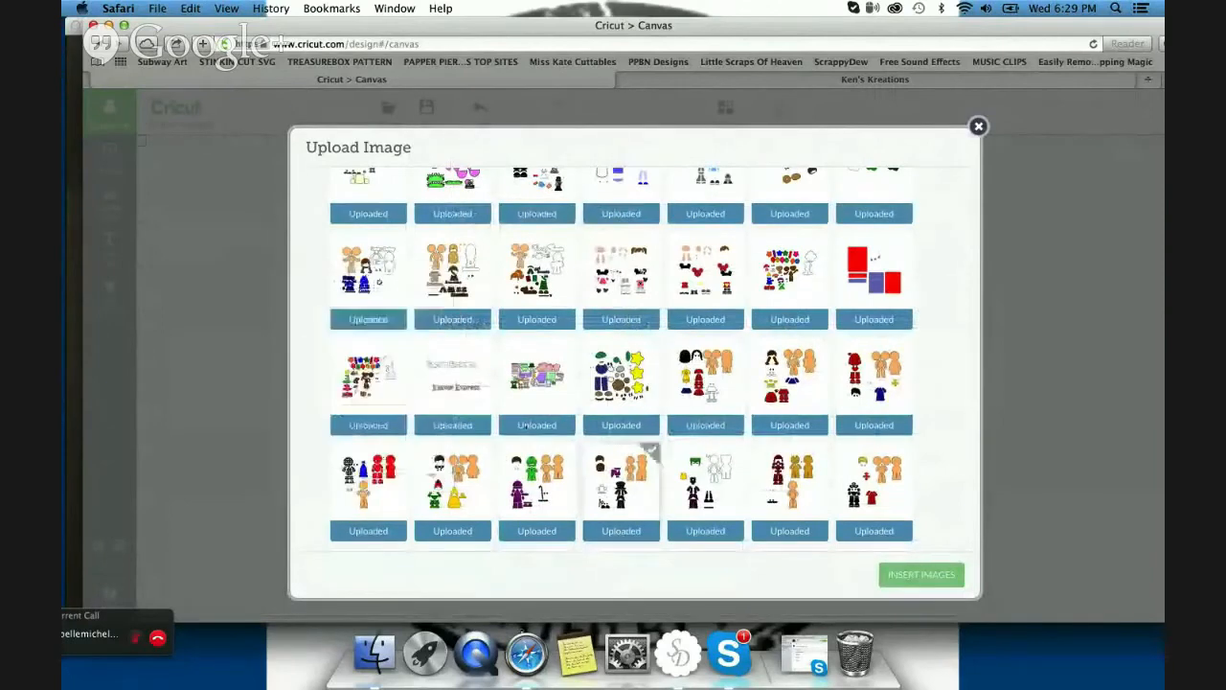
left_click(380, 389)
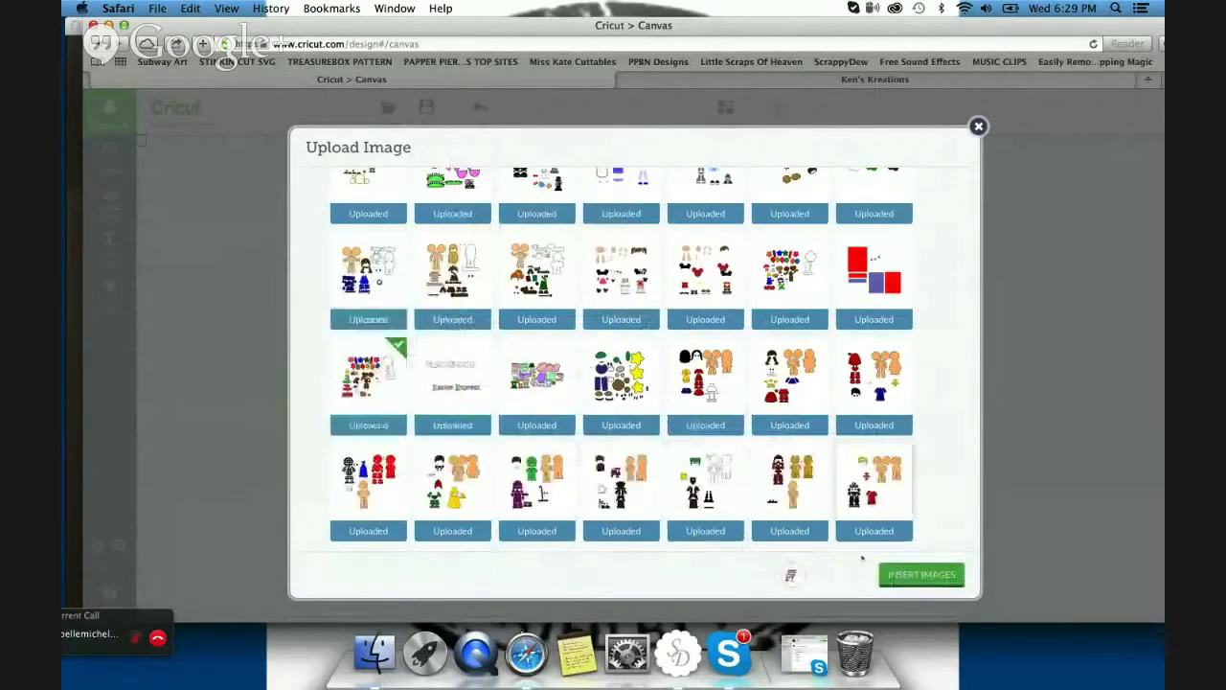
left_click(910, 577)
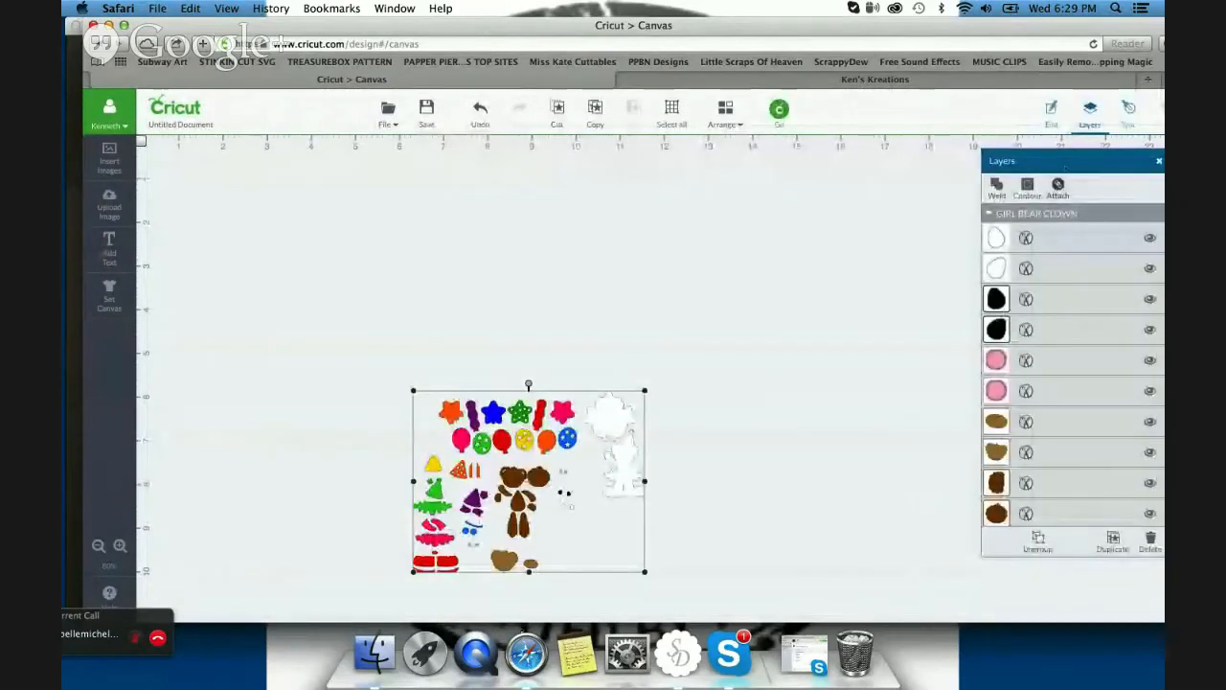
left_click_drag(957, 151, 939, 165)
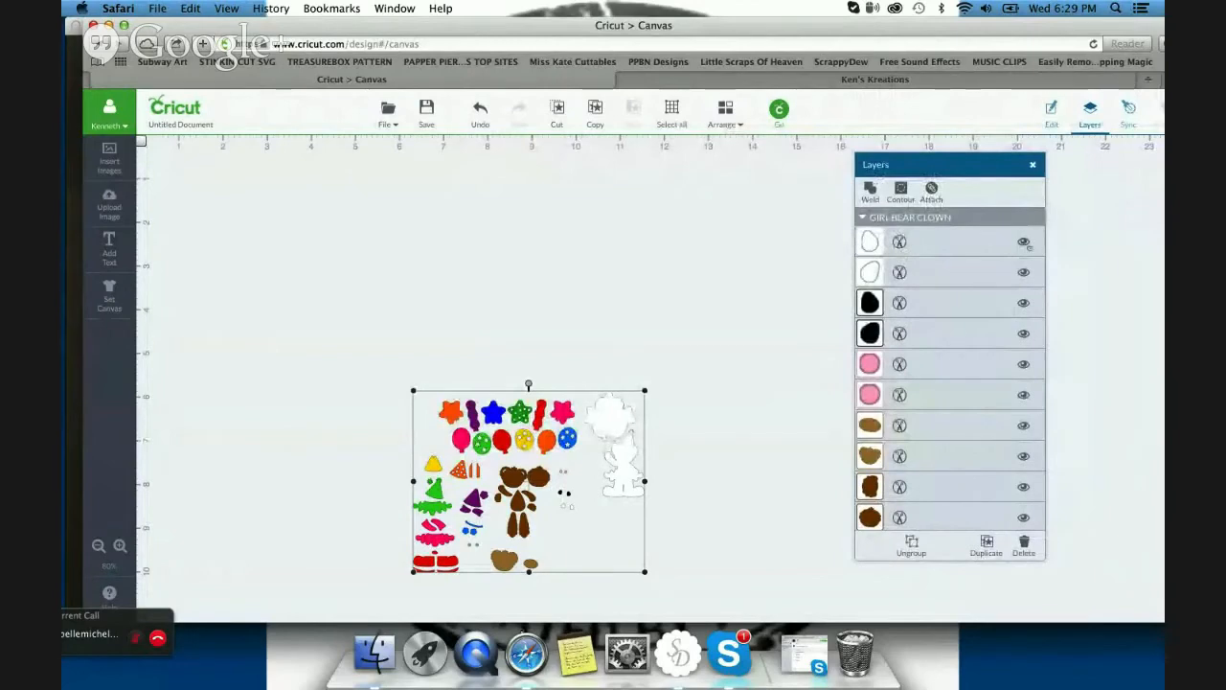
Step: Hide the two white and two black oval eye layers of the Girl Bear Clown image
left_click(1023, 243)
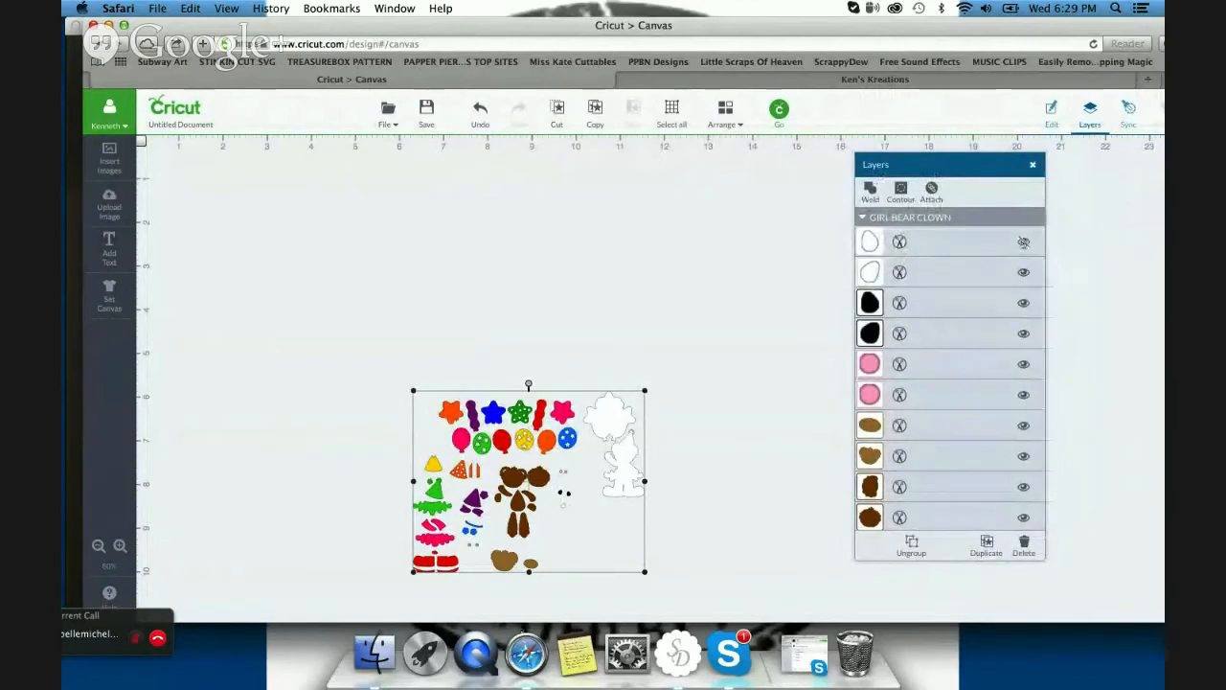
left_click(1023, 272)
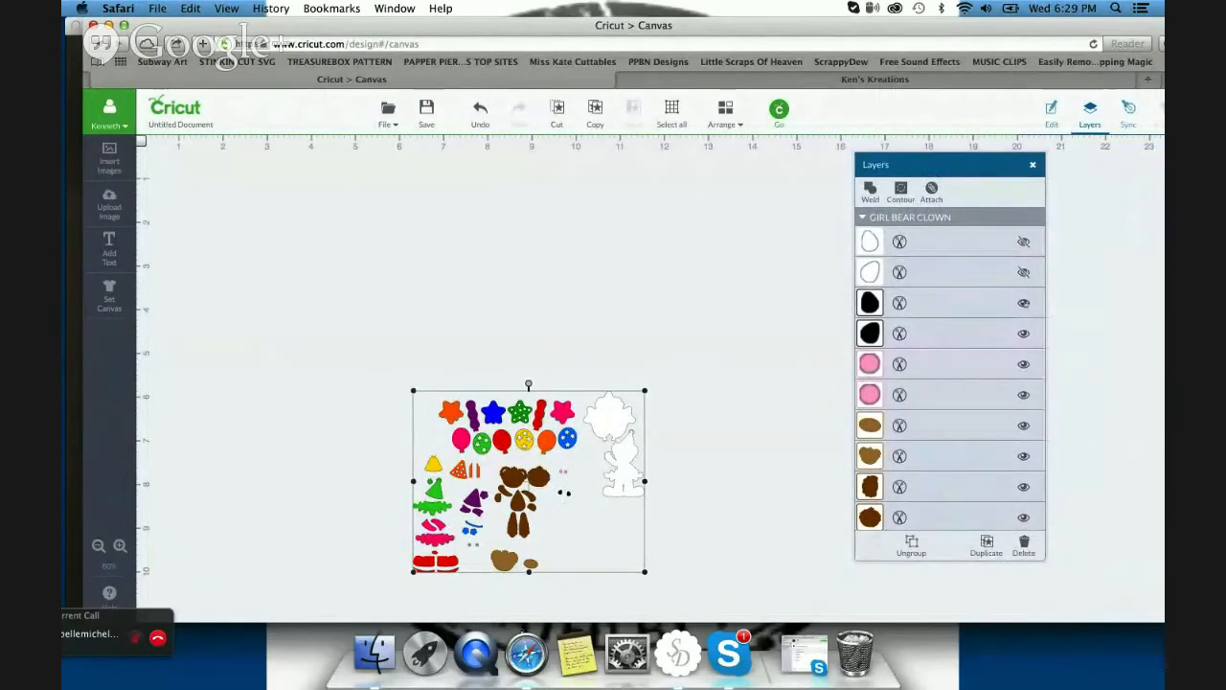
left_click(1023, 334)
Step: Move the clown bear image toward the canvas's upper-left area and enlarge it to about 12 inches wide
left_click_drag(598, 443, 440, 246)
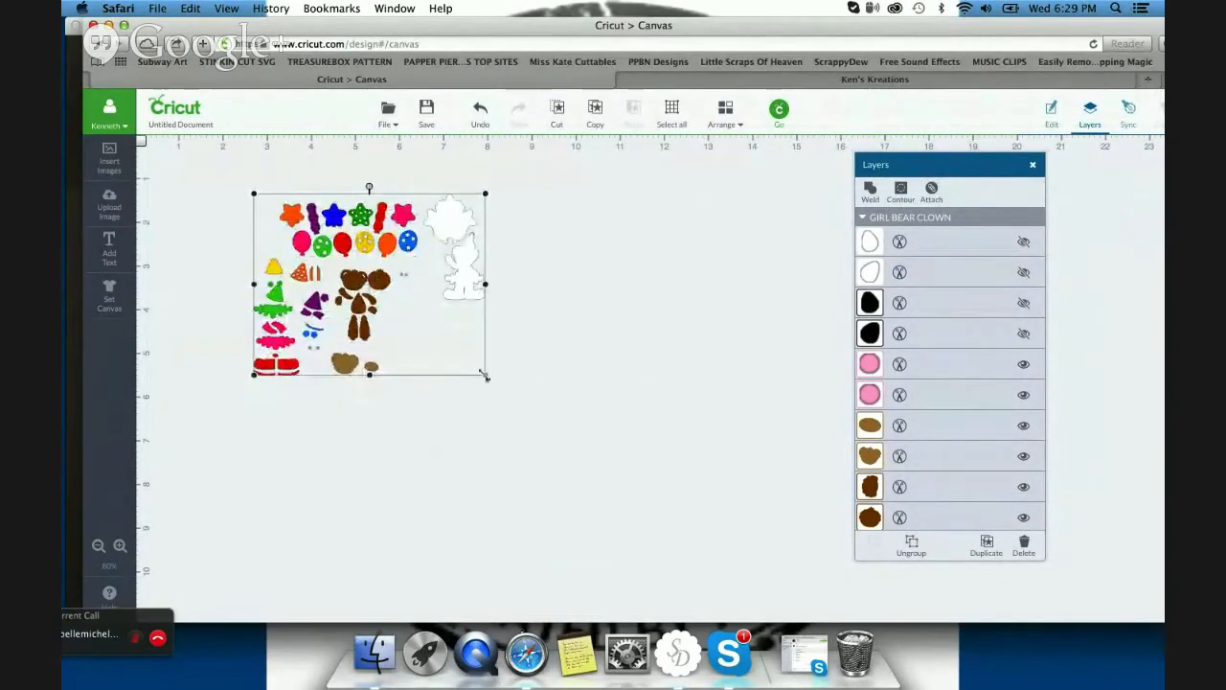
left_click_drag(485, 377, 880, 608)
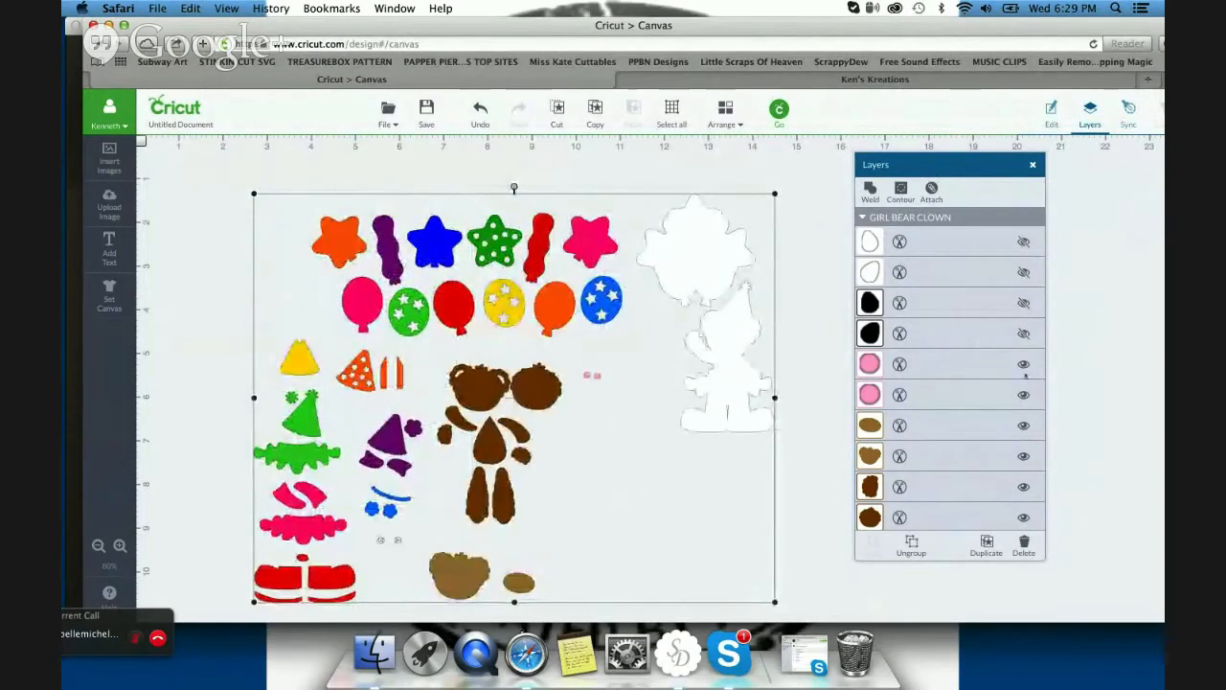
Step: Hide the dark brown bear head layer with ears, toggling its visibility to compare
scroll(960, 441, "down", 5)
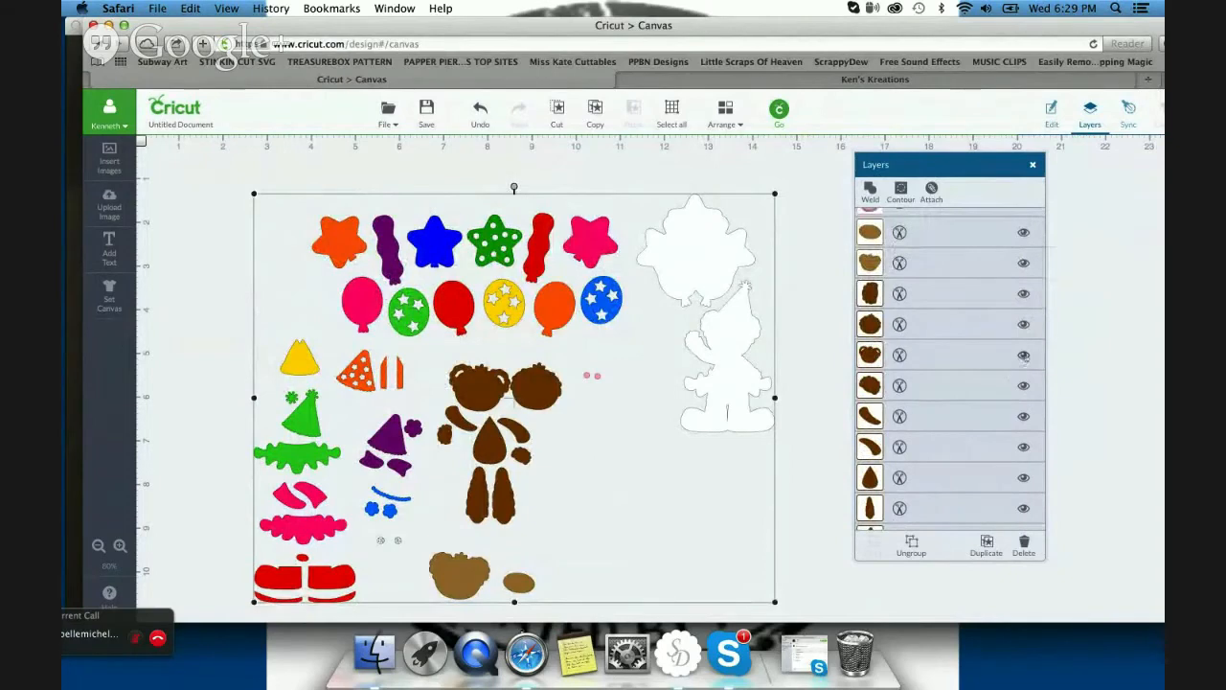
left_click(1024, 355)
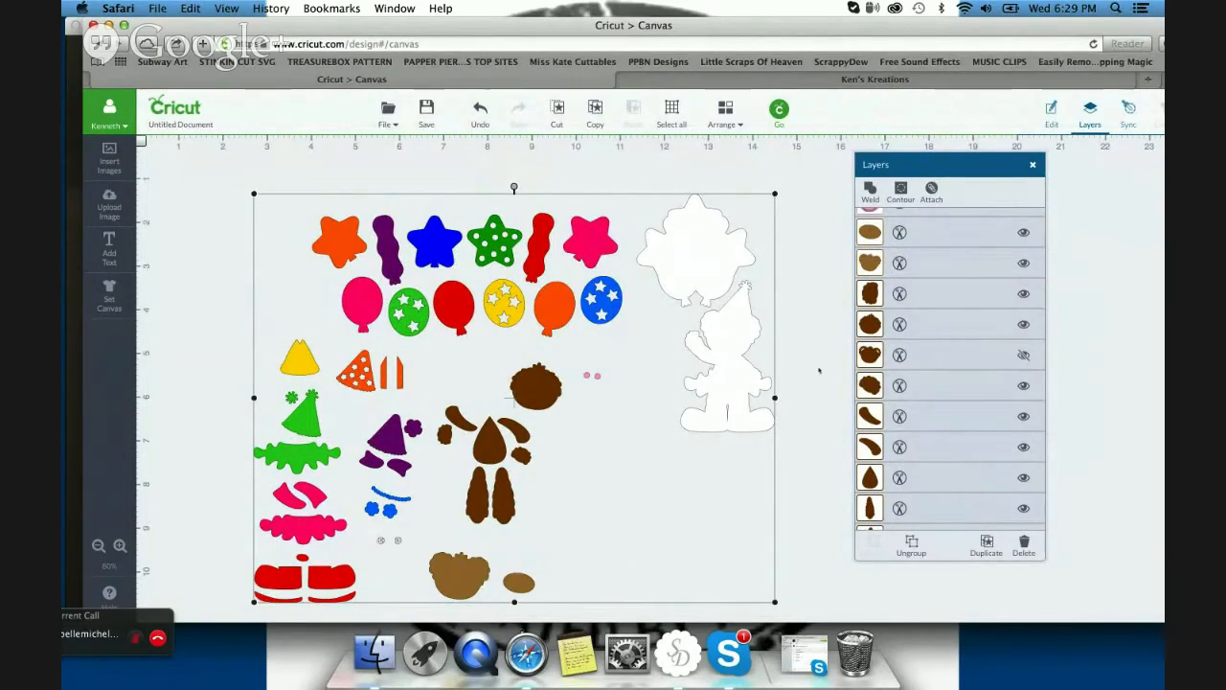
left_click(1024, 355)
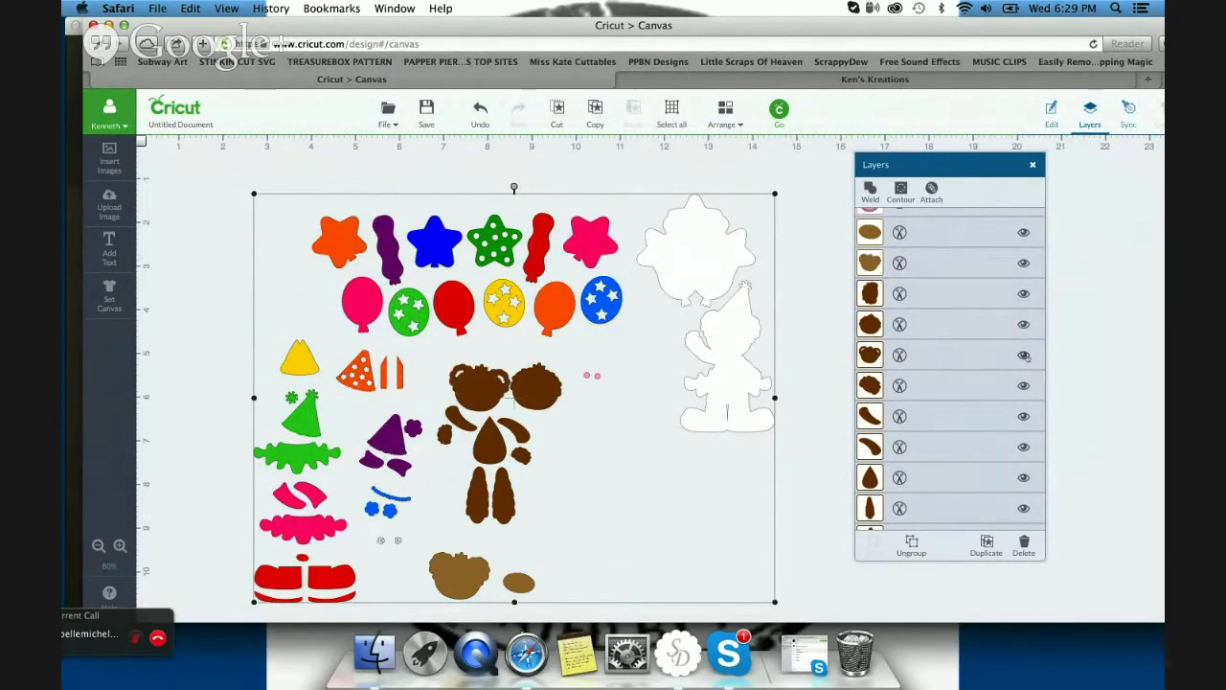
left_click(1024, 356)
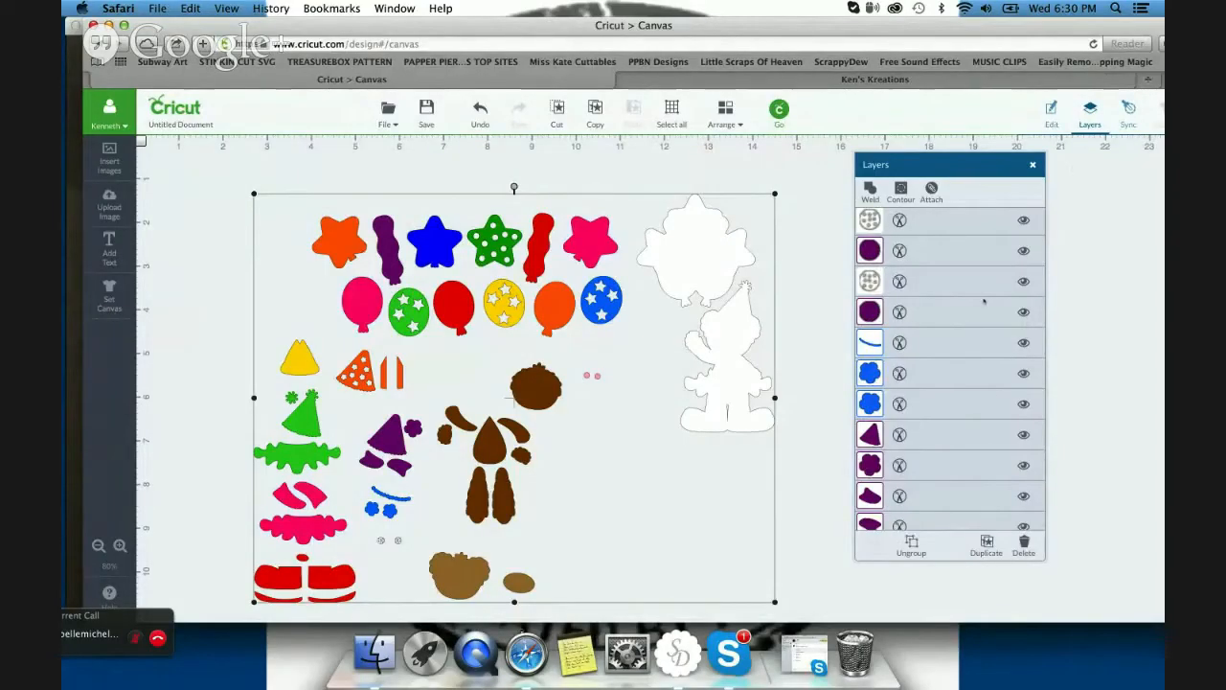
Step: Make the two white and two black oval eye layers visible again
scroll(984, 301, "down", 10)
scroll(984, 301, "down", 2)
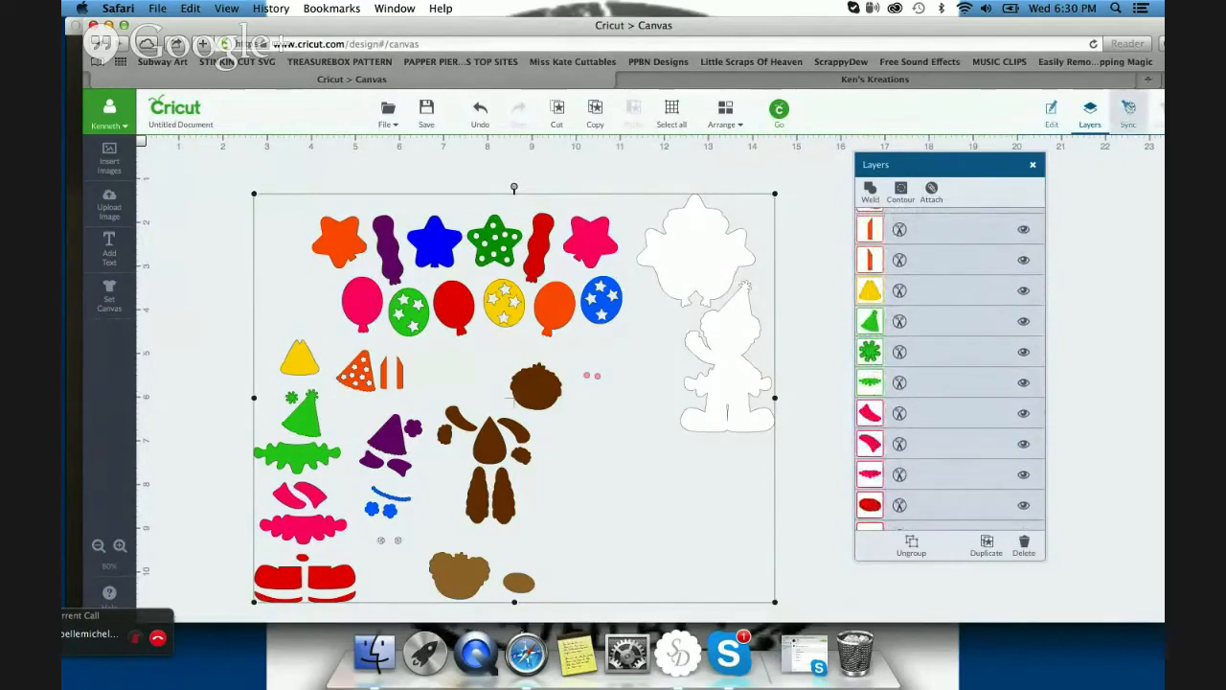
scroll(1023, 244, "up", 12)
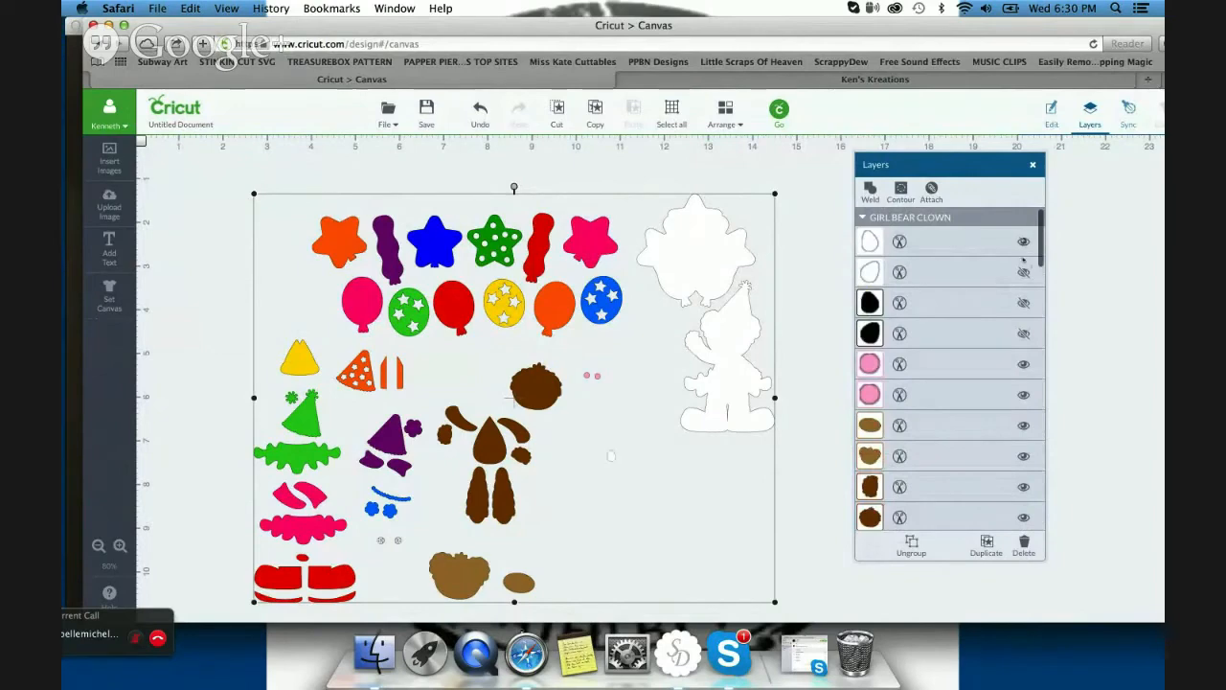
left_click(1023, 273)
left_click(1023, 303)
left_click(1024, 333)
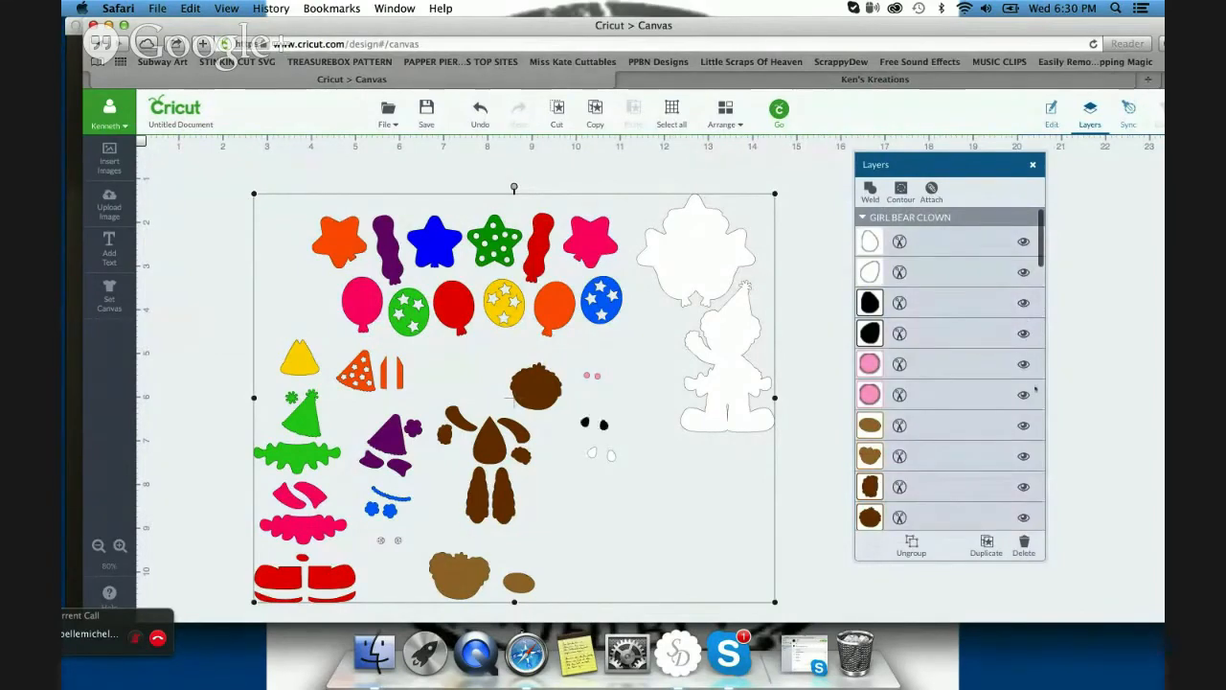
Step: Use Color Sync to merge the wavy red balloon's color row into the main red row
left_click(1130, 108)
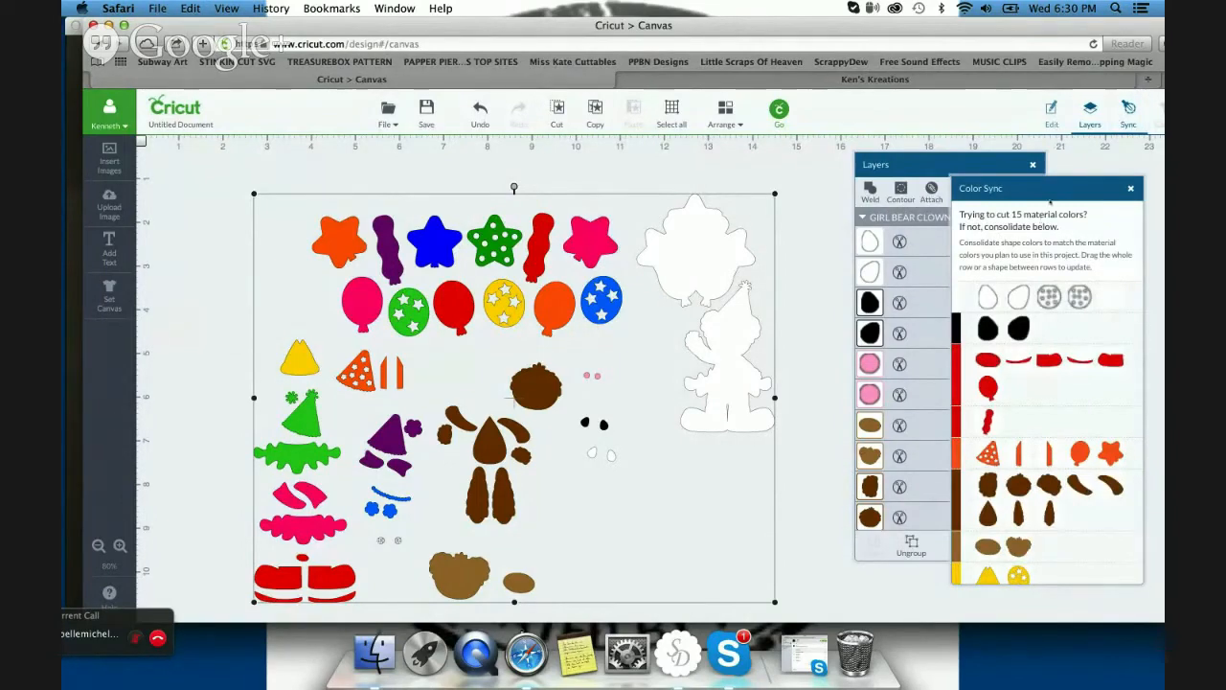
left_click_drag(1050, 195, 958, 155)
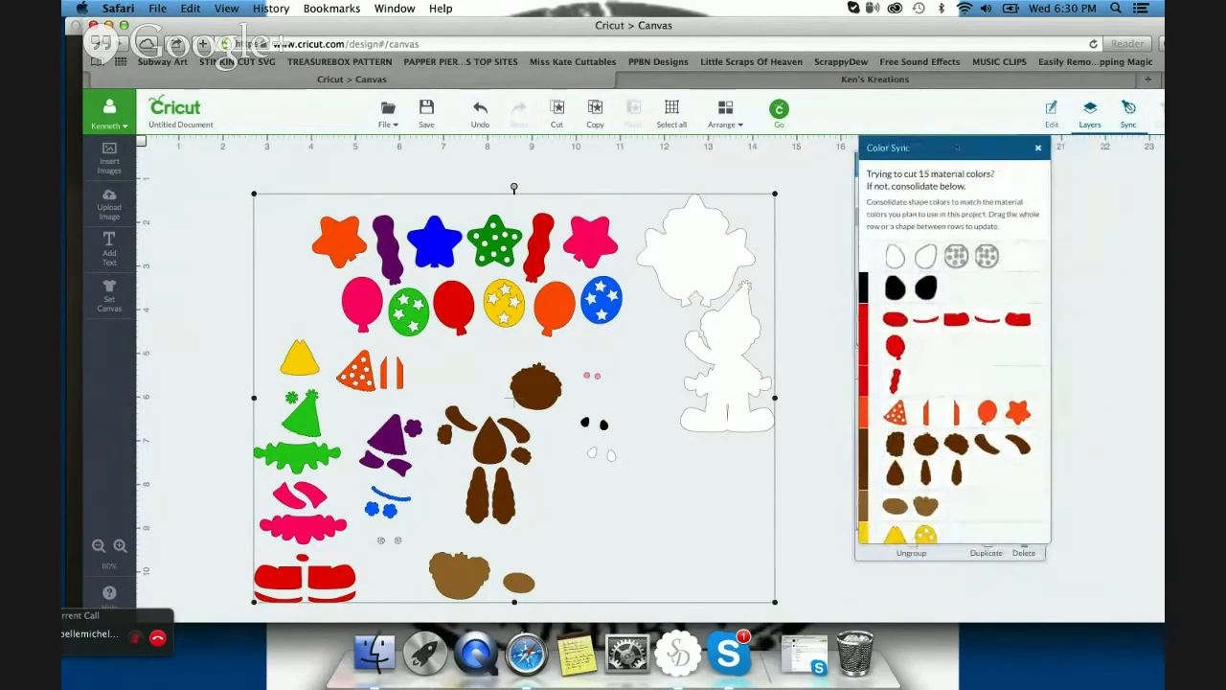
scroll(927, 397, "down", 5)
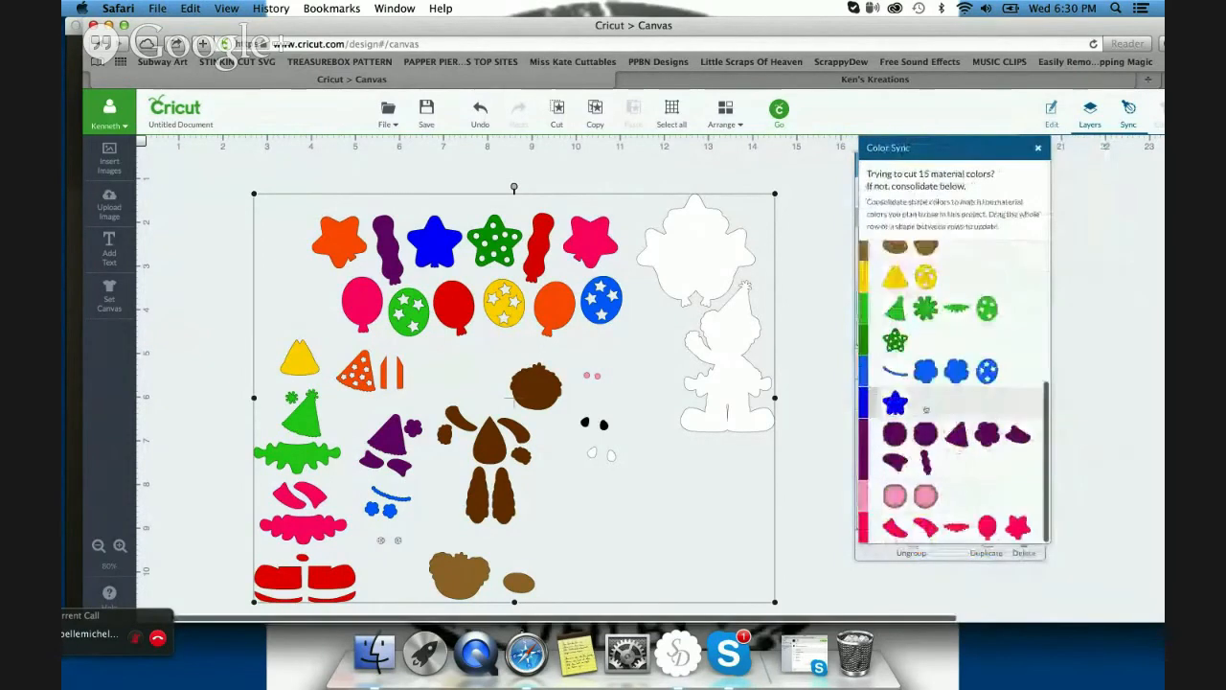
scroll(926, 409, "up", 5)
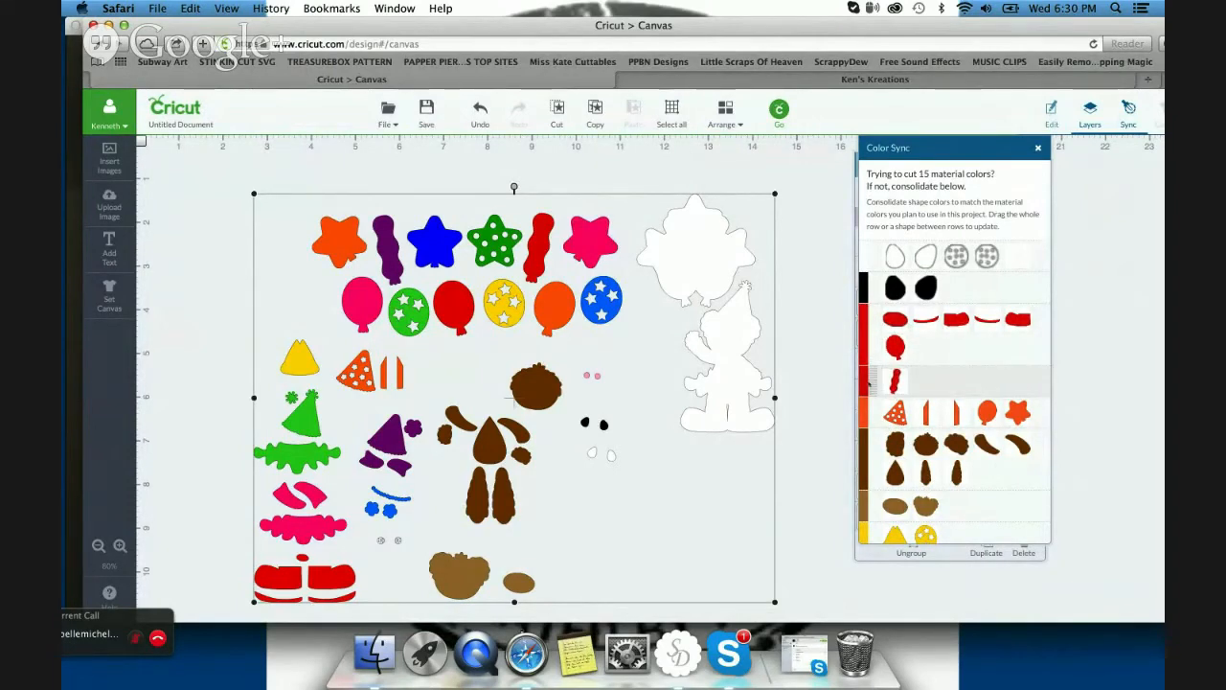
left_click_drag(869, 378, 879, 343)
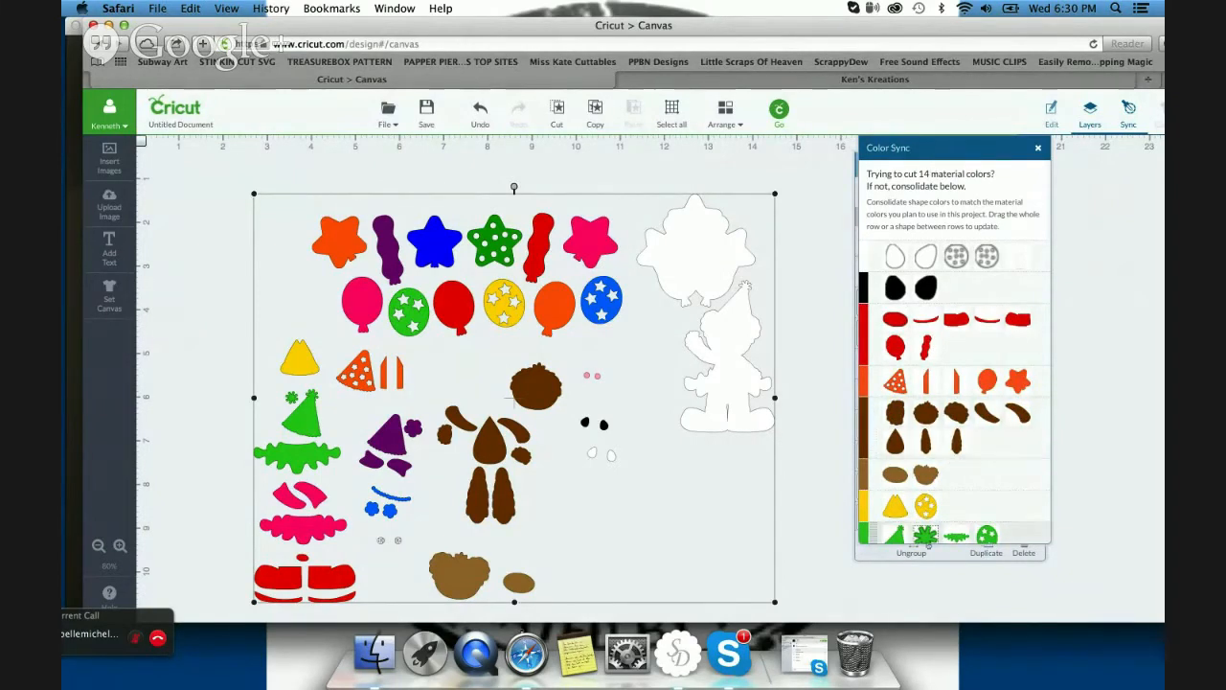
scroll(927, 517, "down", 5)
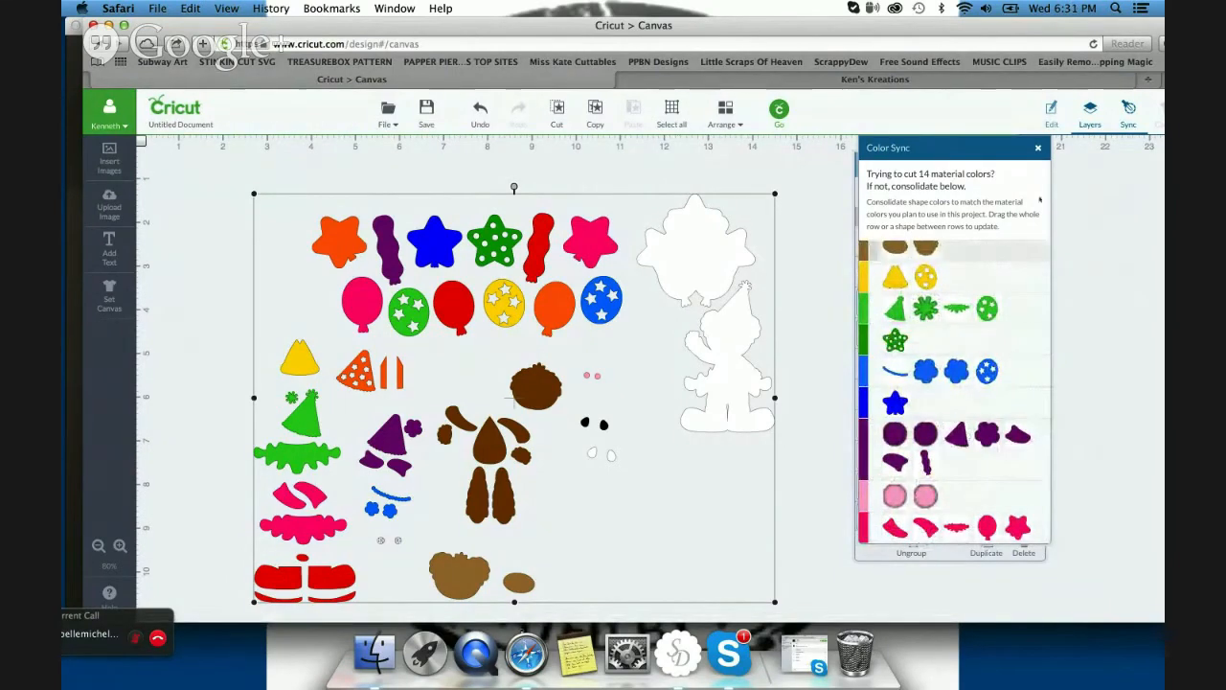
left_click(1038, 149)
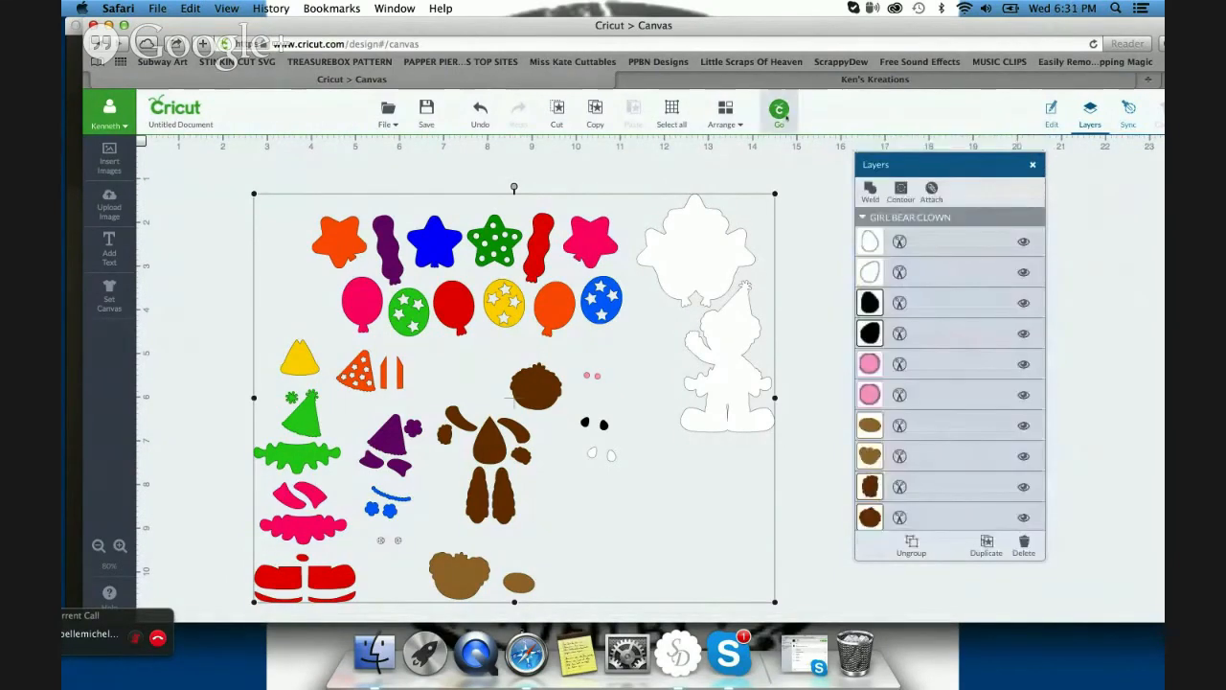
Step: Open the mat preview and examine how the pieces are laid out on the colored mats, through red mat 9
left_click(781, 110)
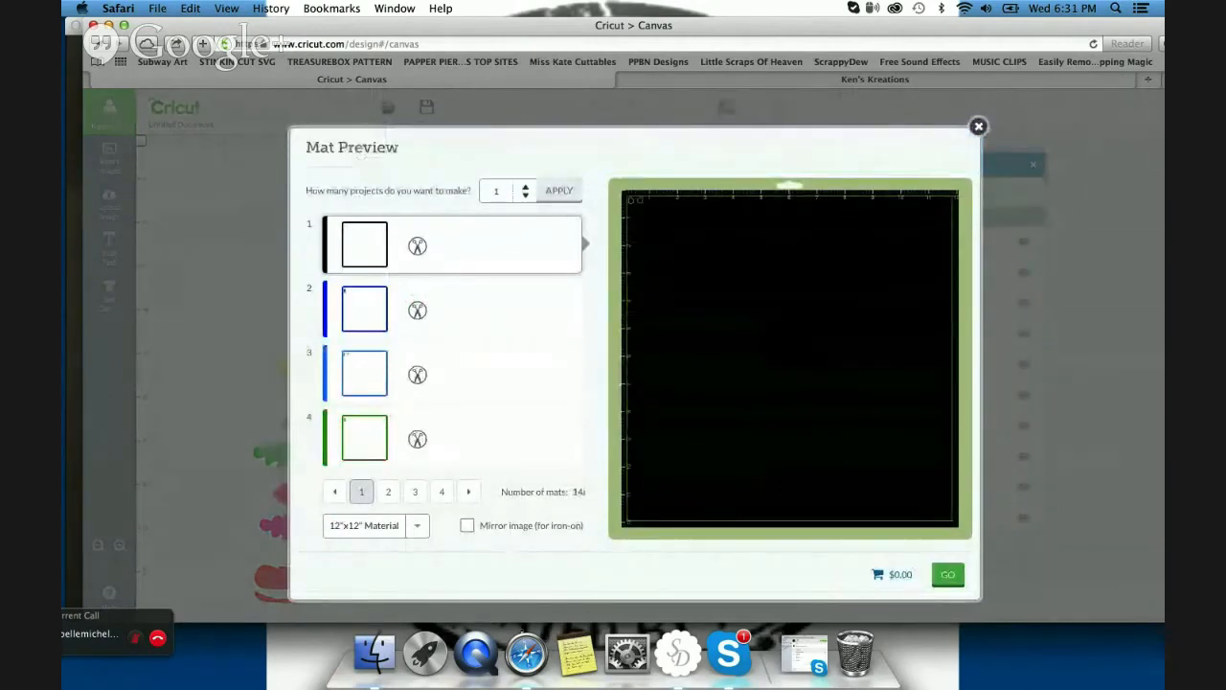
left_click(388, 492)
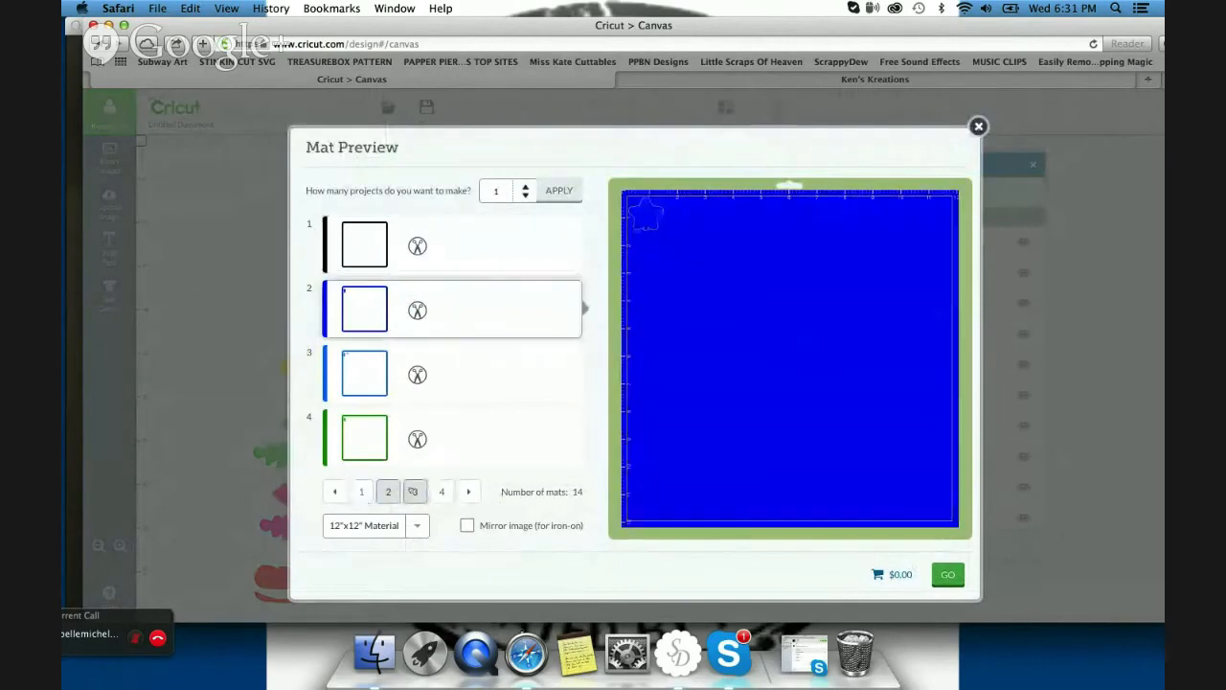
left_click(413, 491)
left_click(467, 490)
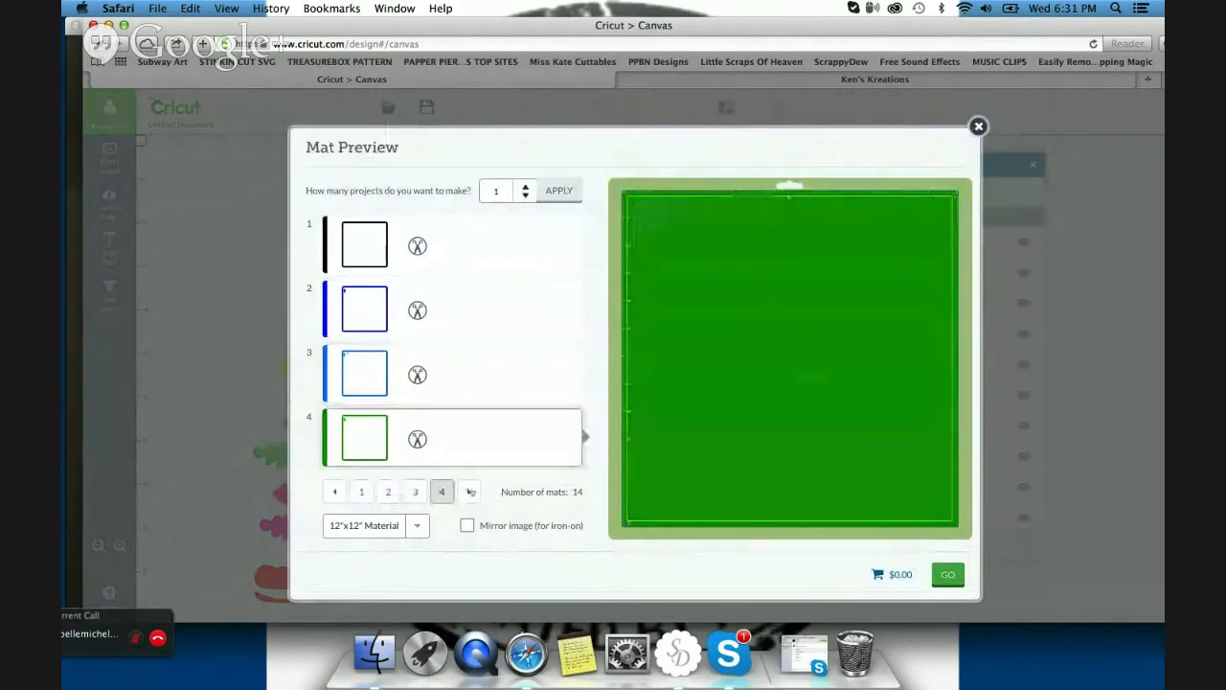
left_click(469, 492)
left_click(387, 493)
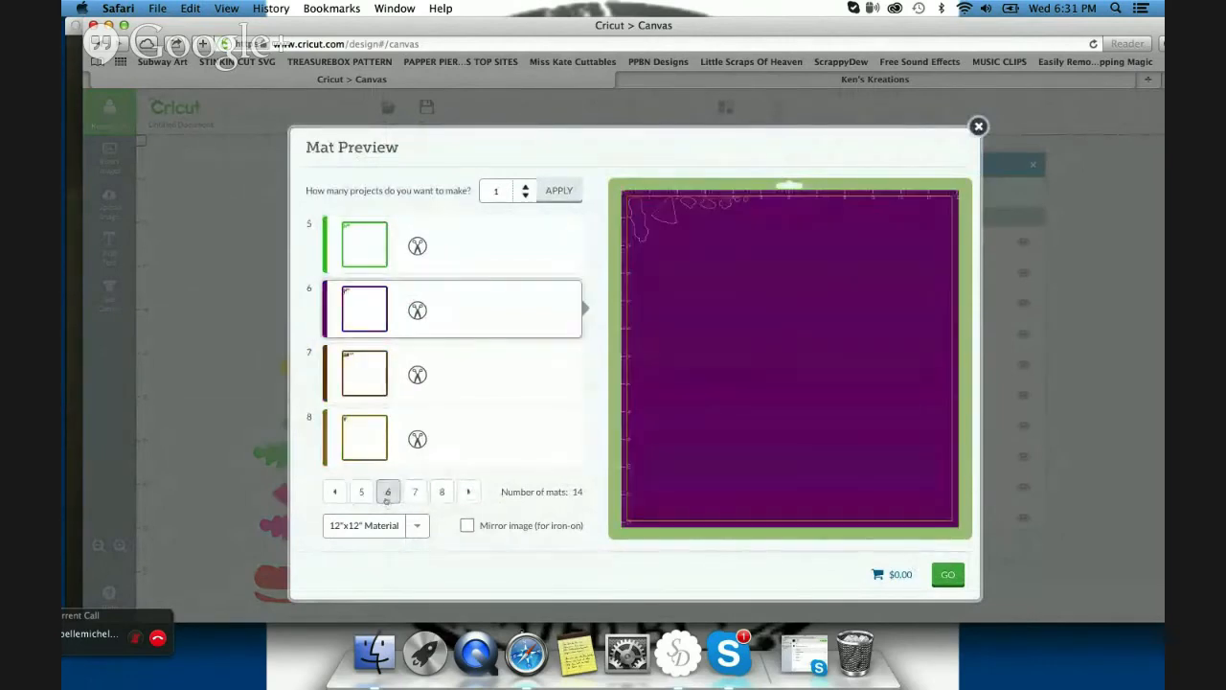
left_click(415, 494)
left_click(442, 494)
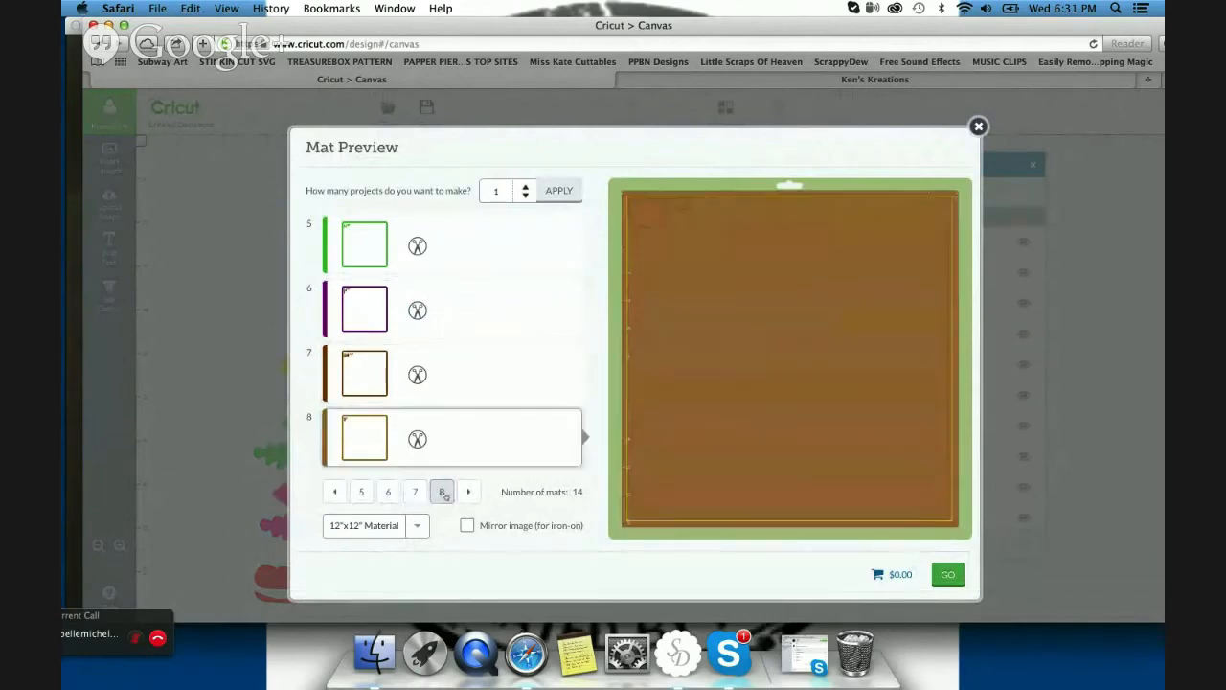
left_click(471, 492)
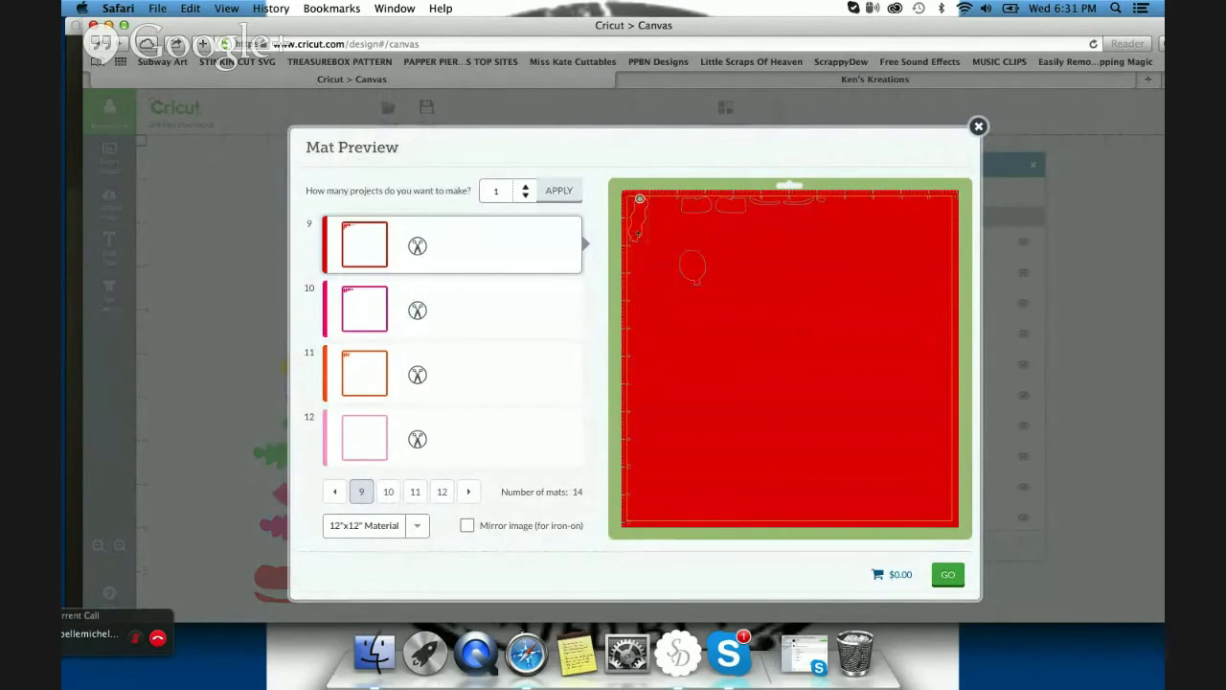
Step: Reposition the wavy balloon and a neighbouring shoe piece on the red mat, and close the mat preview
left_click_drag(637, 218, 661, 237)
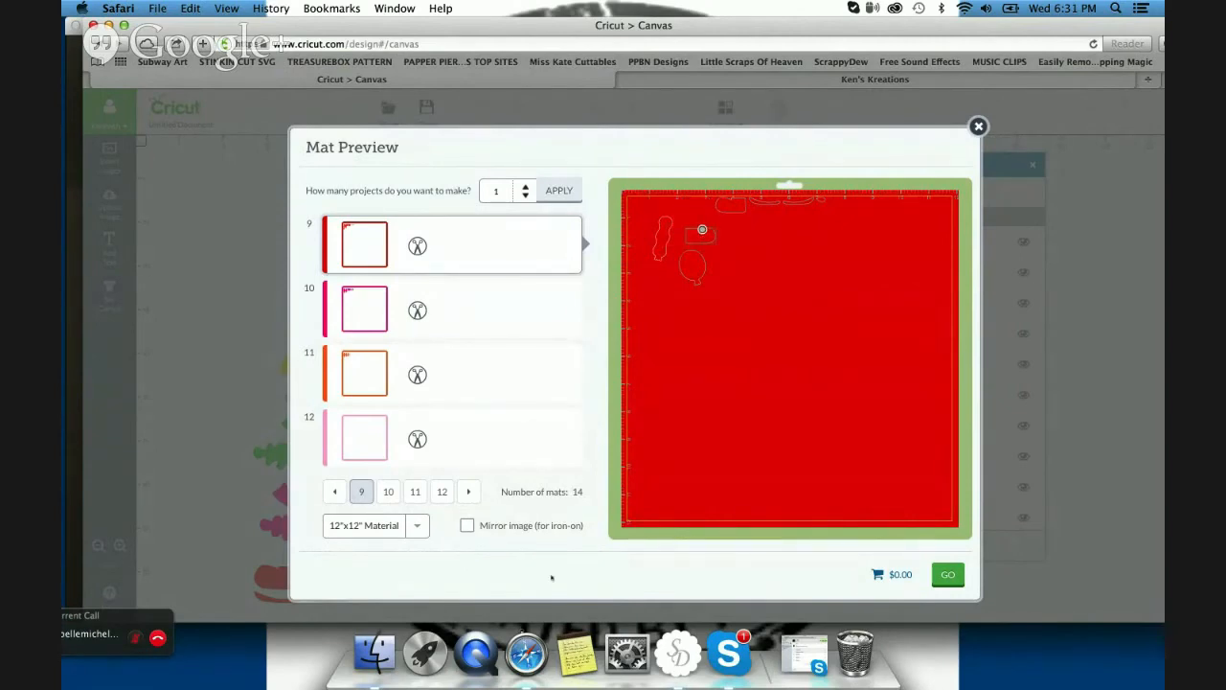
left_click(979, 127)
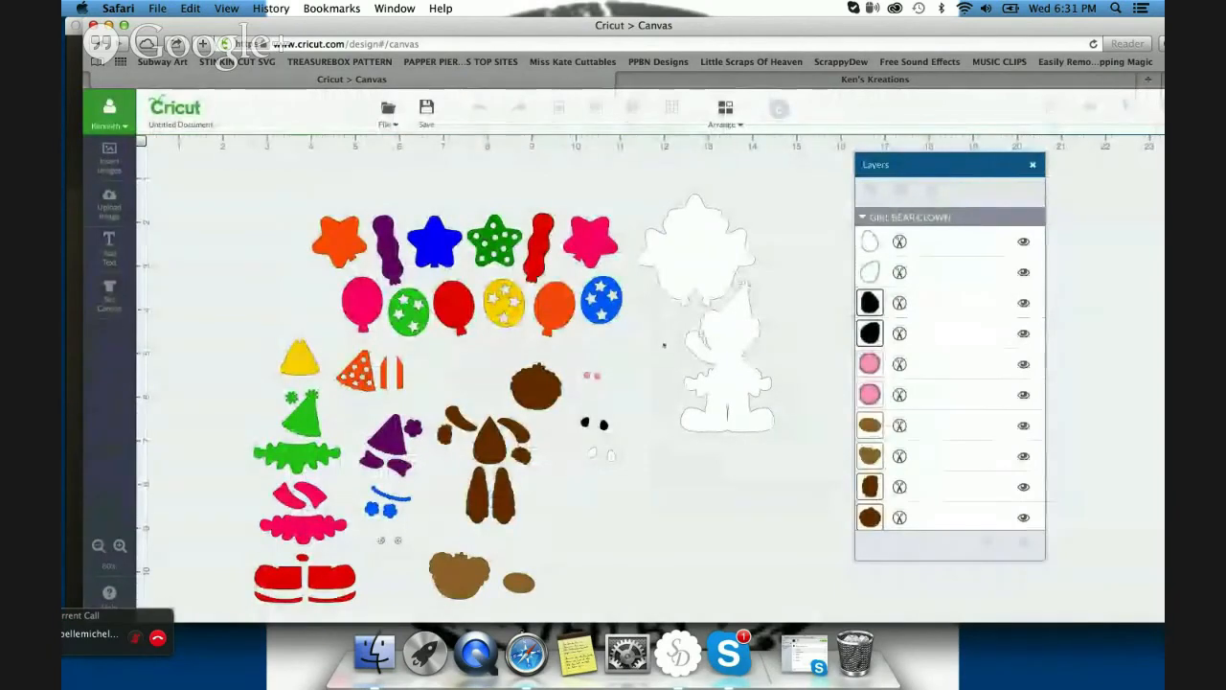
left_click(661, 346)
Step: Use Color Sync to move the orange polka-dot party hat piece into the red color row
left_click(1130, 109)
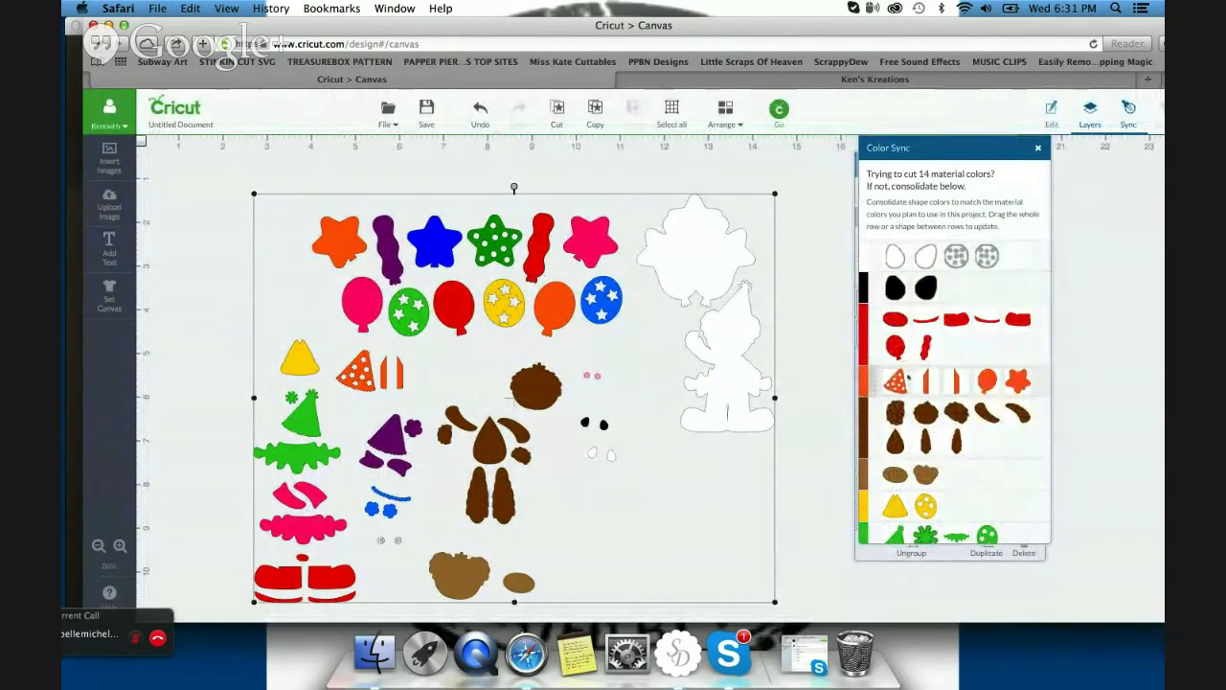
left_click_drag(899, 382, 900, 385)
left_click_drag(950, 339, 952, 342)
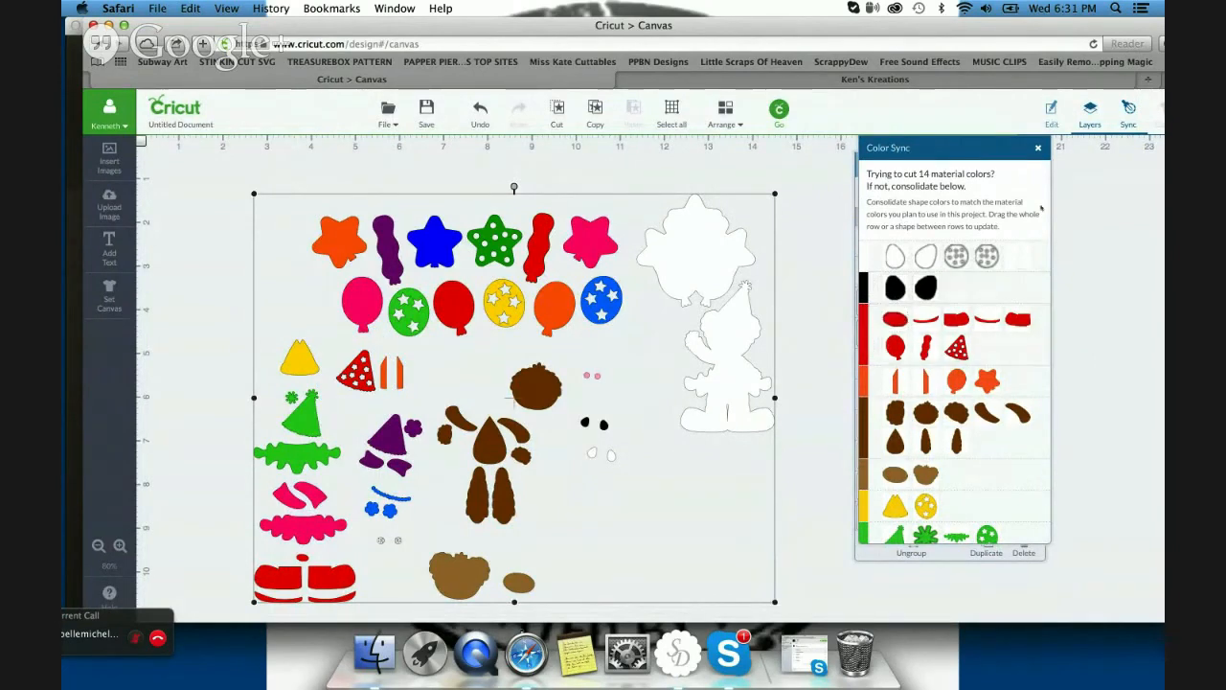
left_click(1038, 148)
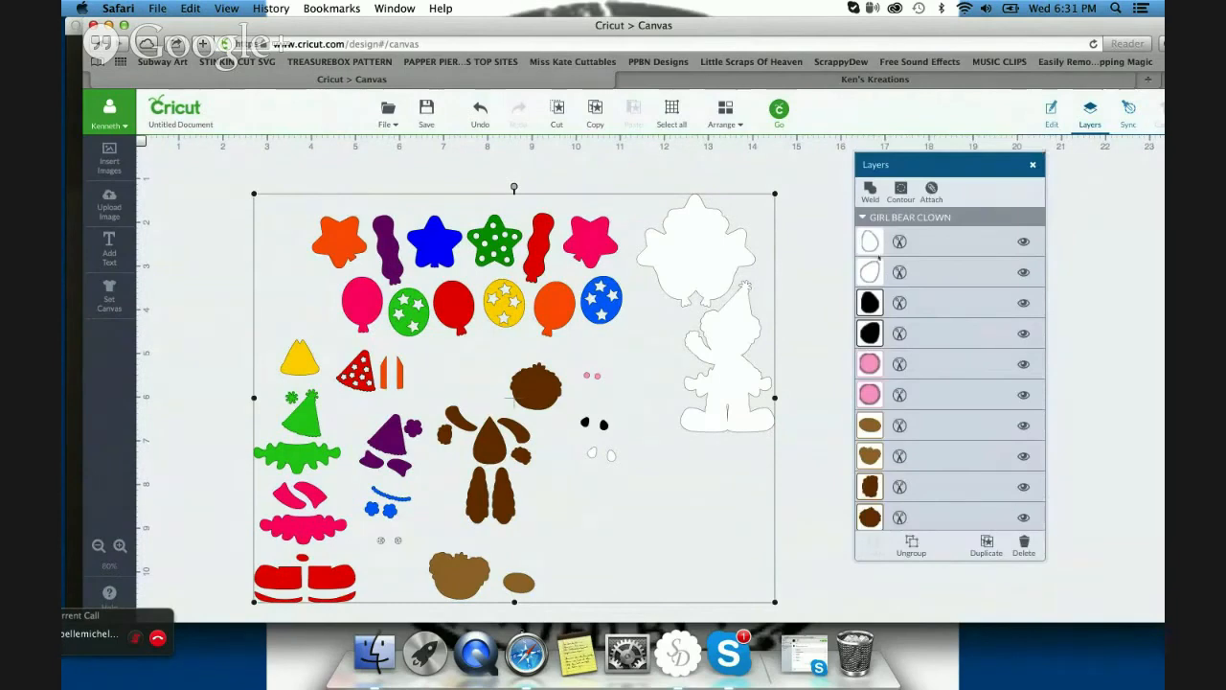
Step: Check the first white layer's color options, and recolor the larger light brown bear head piece with Fuchsia, adjusted to custom color #bf6289
left_click(872, 245)
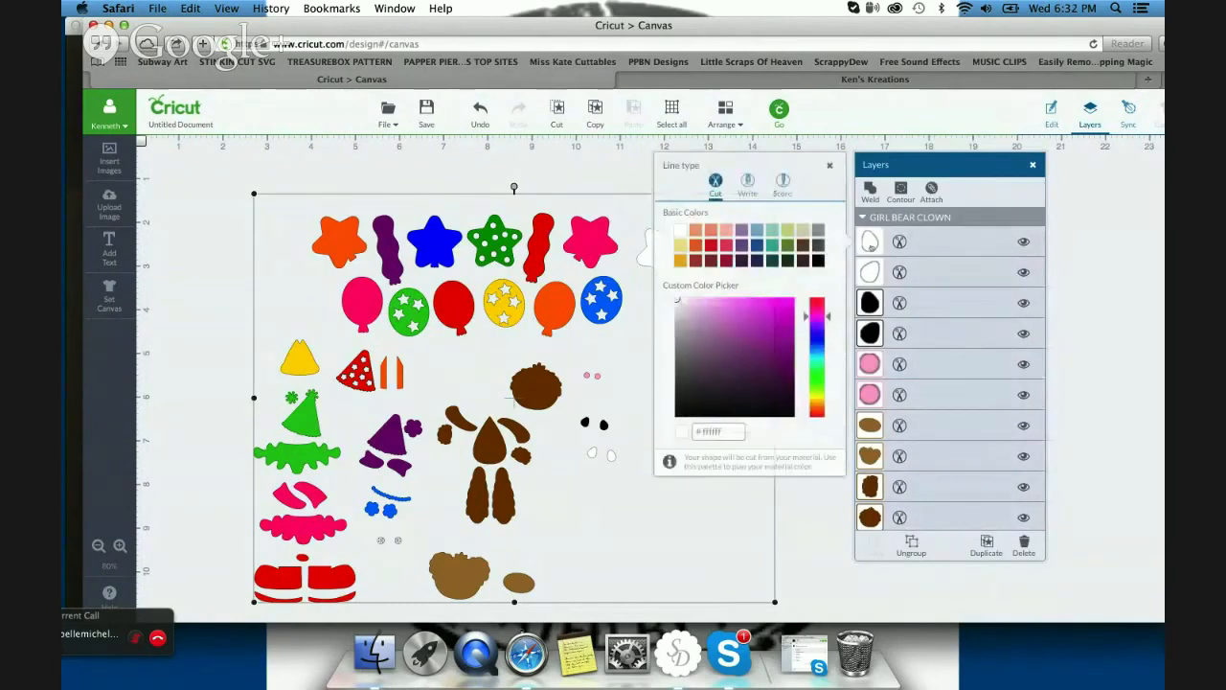
left_click(1064, 279)
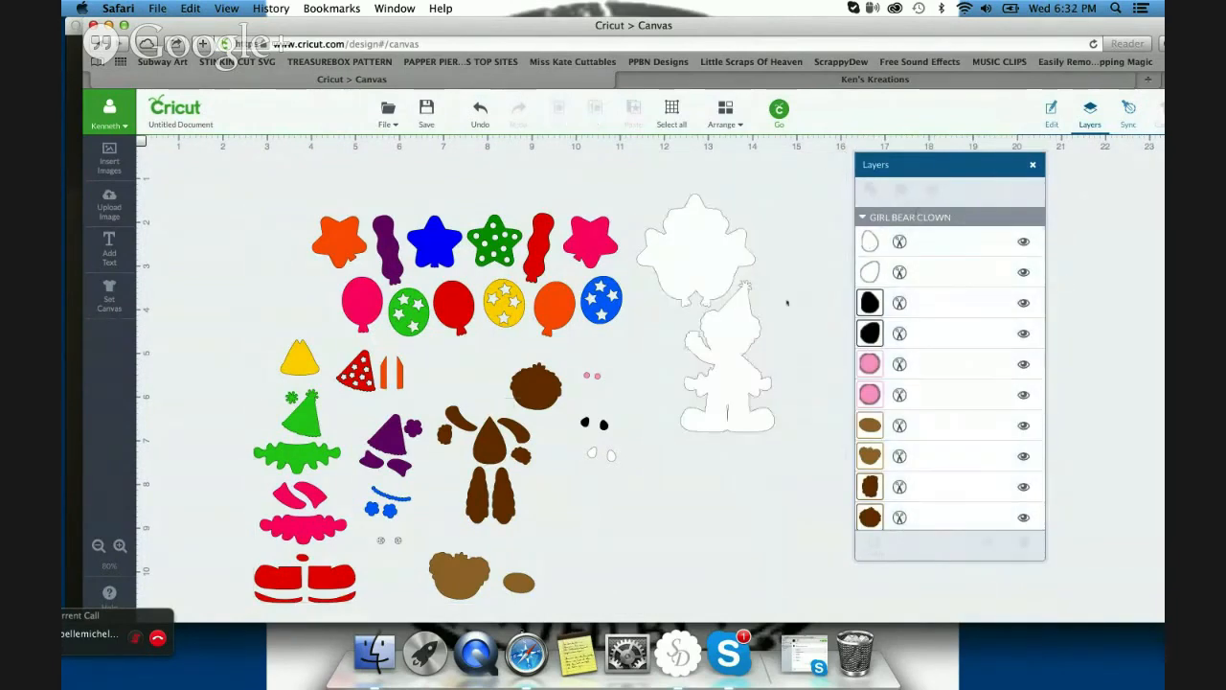
left_click(717, 292)
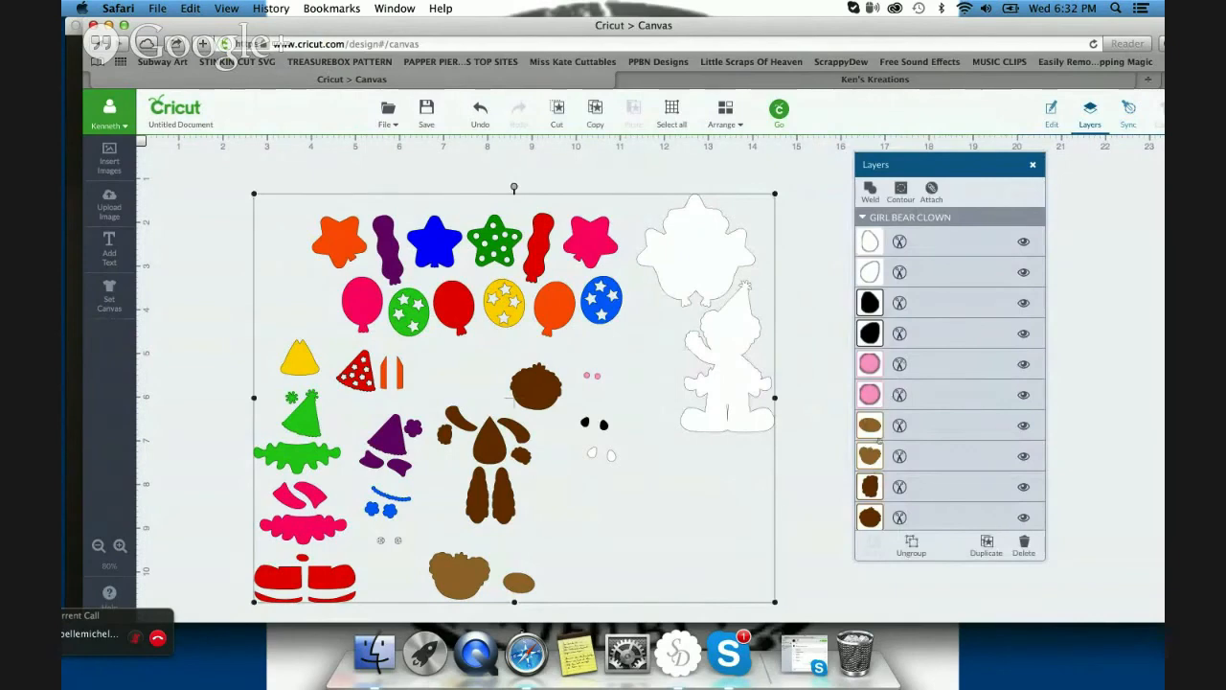
left_click(899, 456)
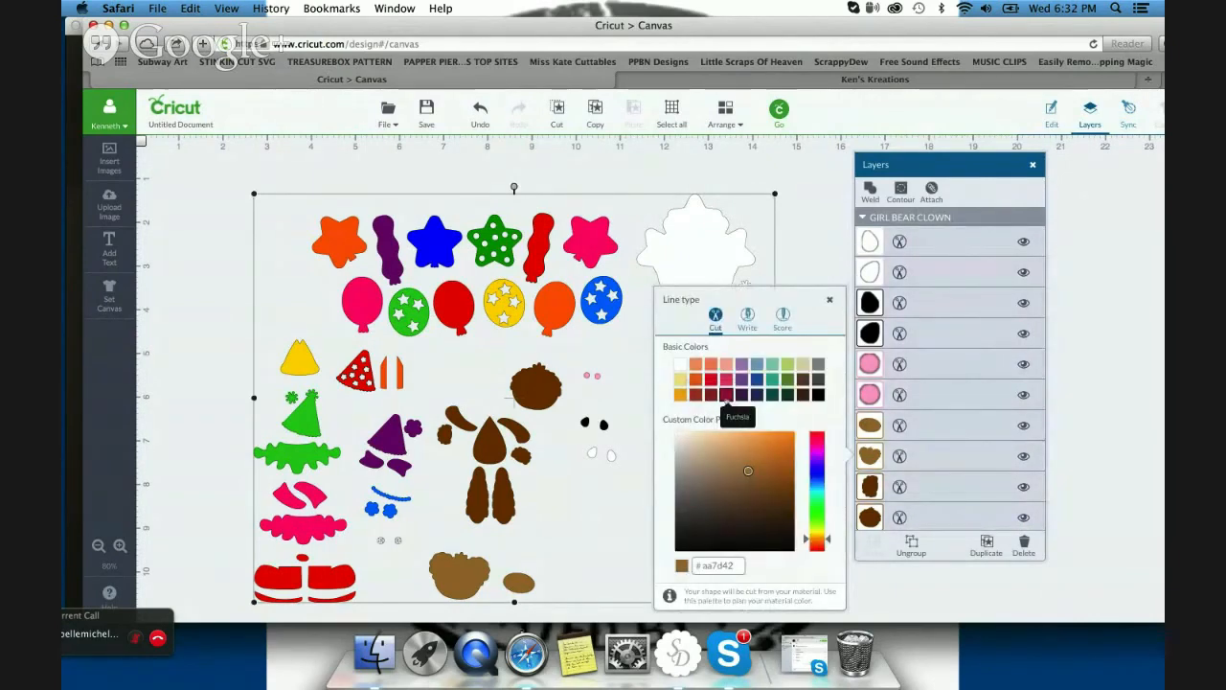
left_click(726, 395)
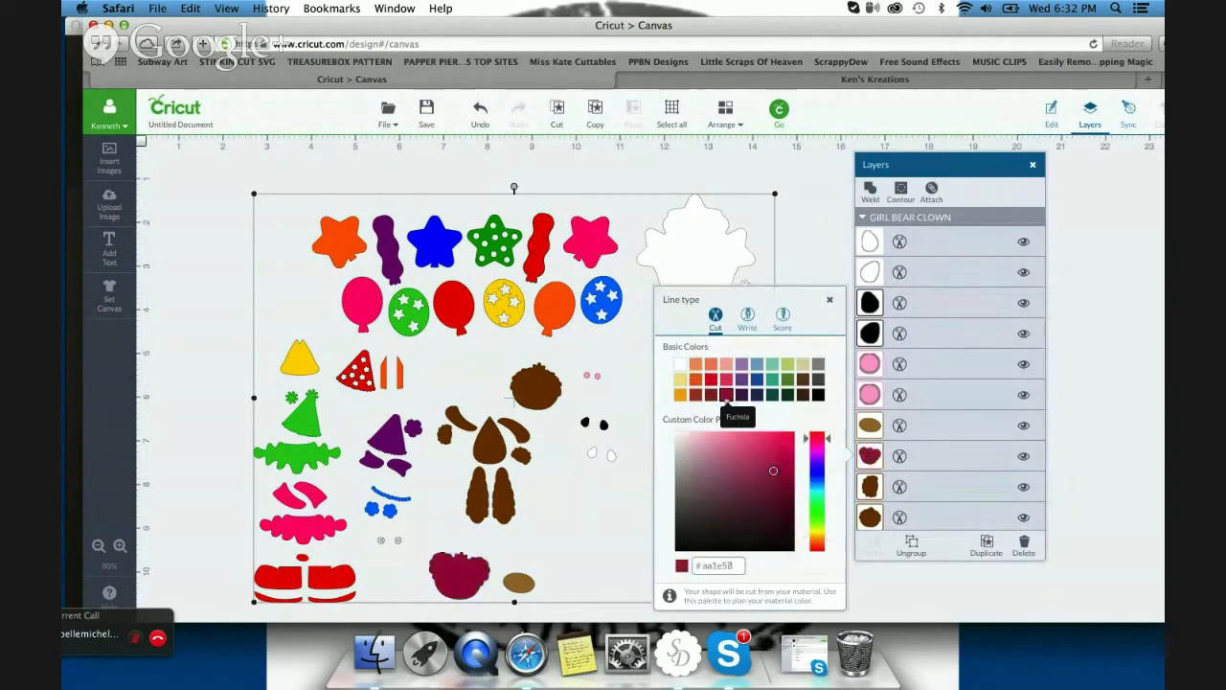
left_click(734, 462)
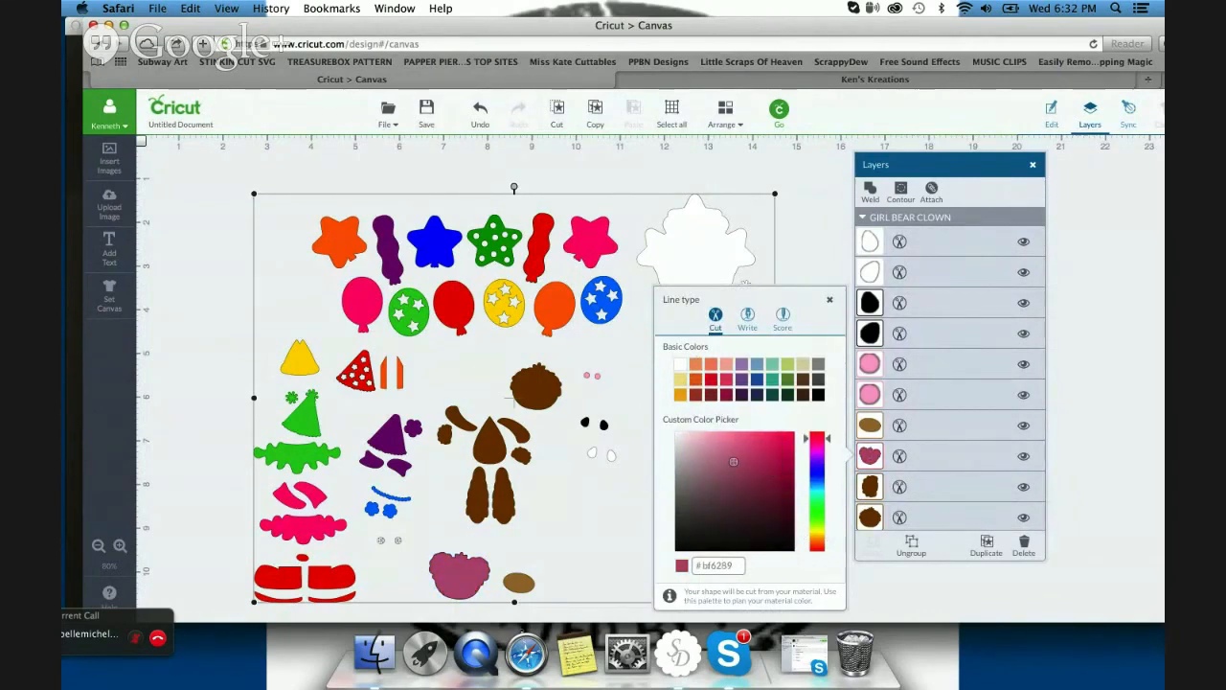
scroll(877, 367, "down", 5)
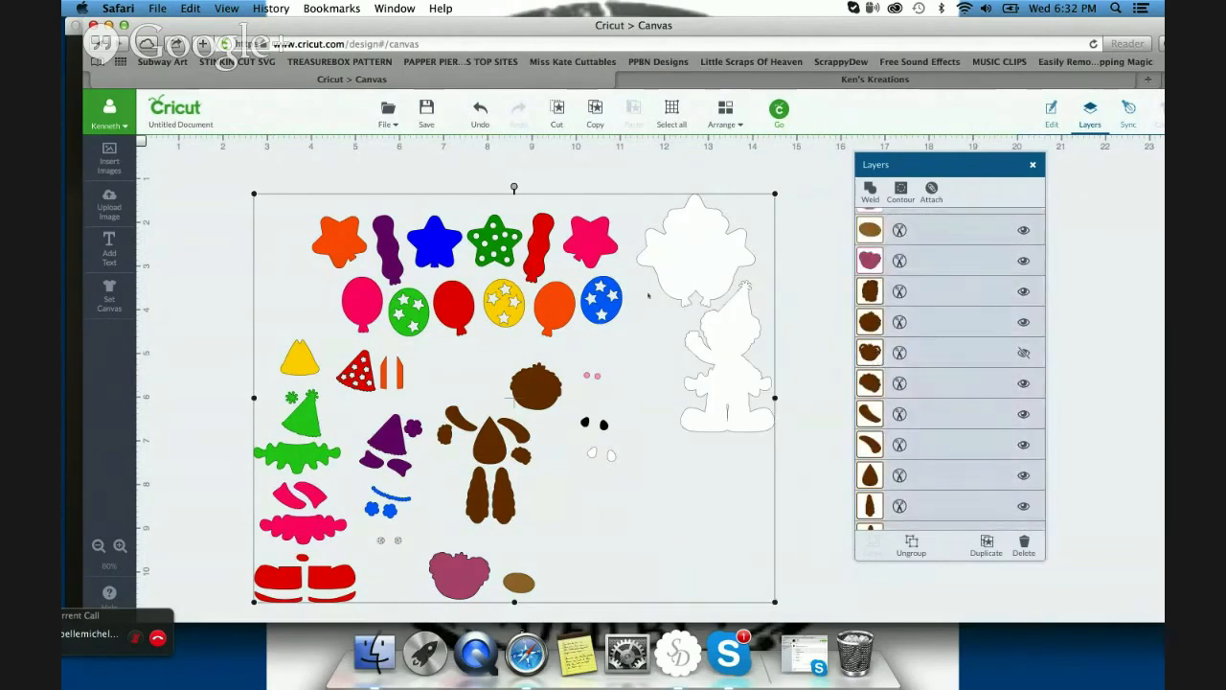
scroll(689, 356, "down", 2)
scroll(689, 355, "up", 2)
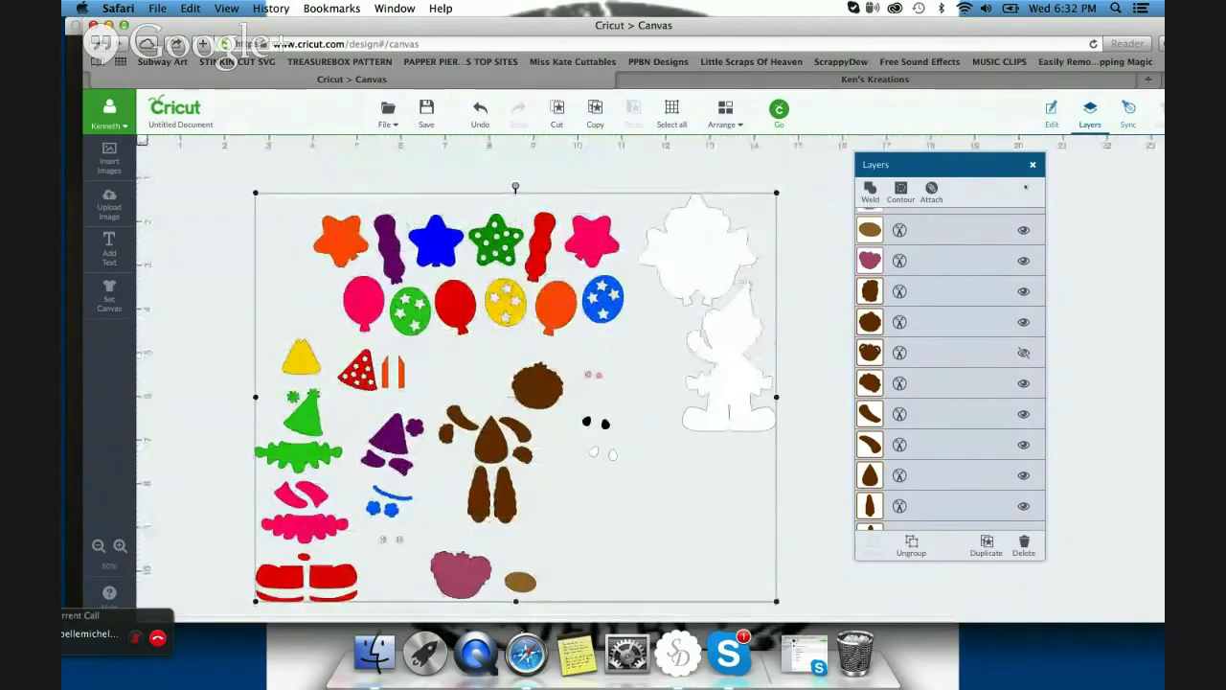